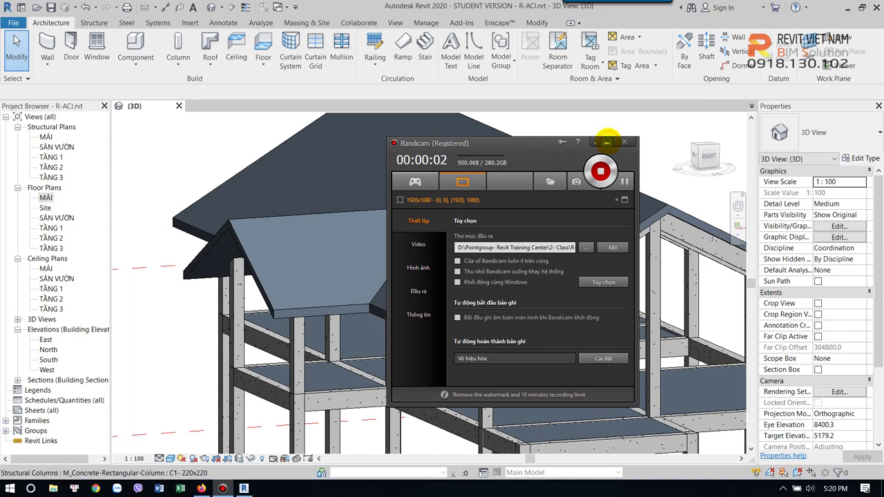
# - Move the recorder aside, orbit the 3D house frame and roofs, then bring up File Explorer
pyautogui.click(606, 142)
pyautogui.scroll(-3, 494, 249)
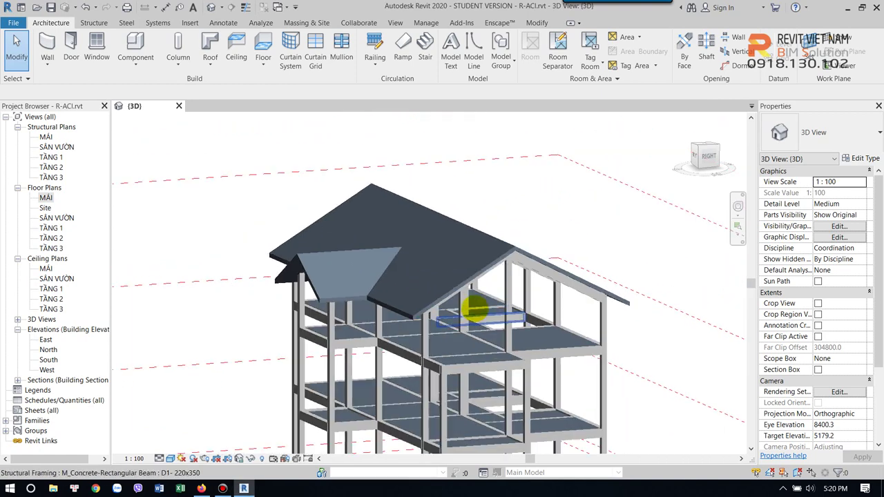
pyautogui.keyDown('shift'); pyautogui.moveTo(481, 305); pyautogui.dragTo(516, 355, button='middle'); pyautogui.keyUp('shift')
pyautogui.scroll(2, 449, 301)
pyautogui.keyDown('shift'); pyautogui.moveTo(449, 302); pyautogui.dragTo(424, 320, button='middle'); pyautogui.keyUp('shift')
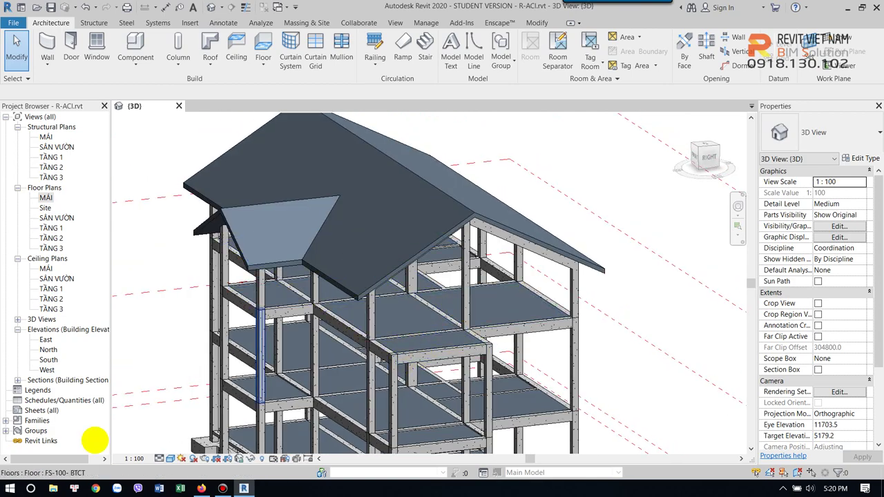
pyautogui.press('super+e')
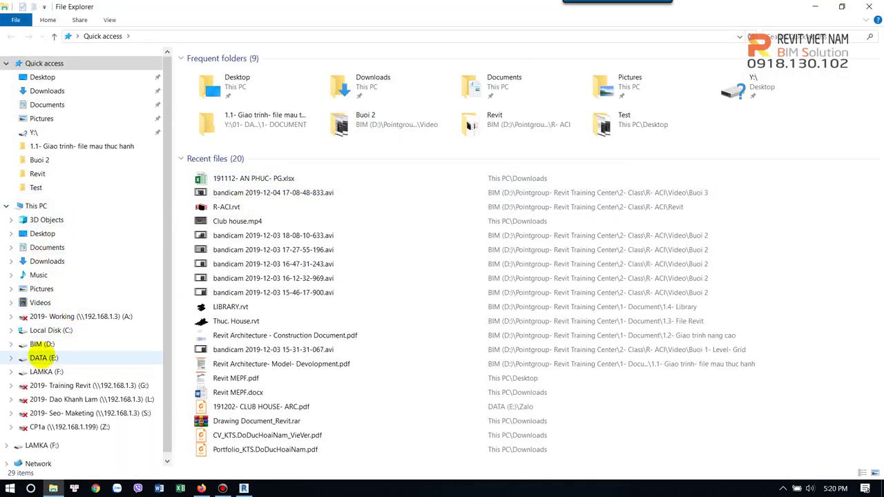
# - Go from BIM (D:) through Pointgroup- Revit Training Center and 1- Document to select Thuc. House.pdf
pyautogui.click(49, 344)
pyautogui.doubleClick(233, 83)
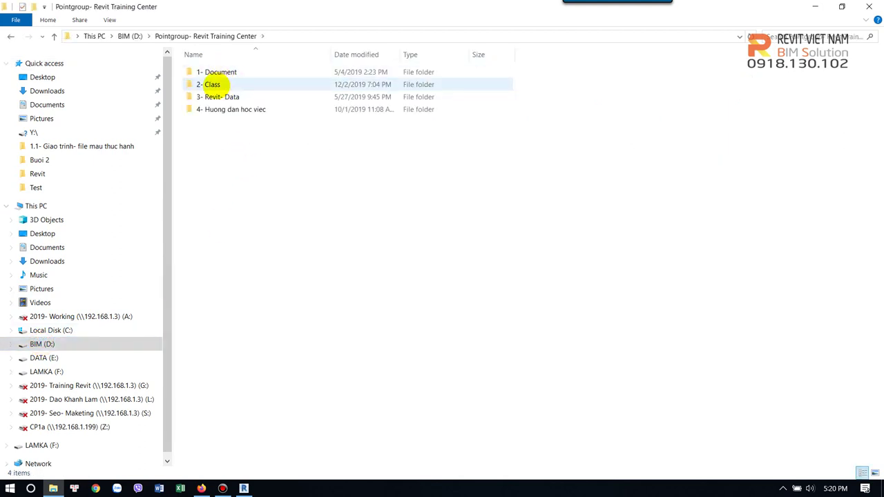
pyautogui.doubleClick(214, 84)
pyautogui.click(11, 37)
pyautogui.doubleClick(217, 70)
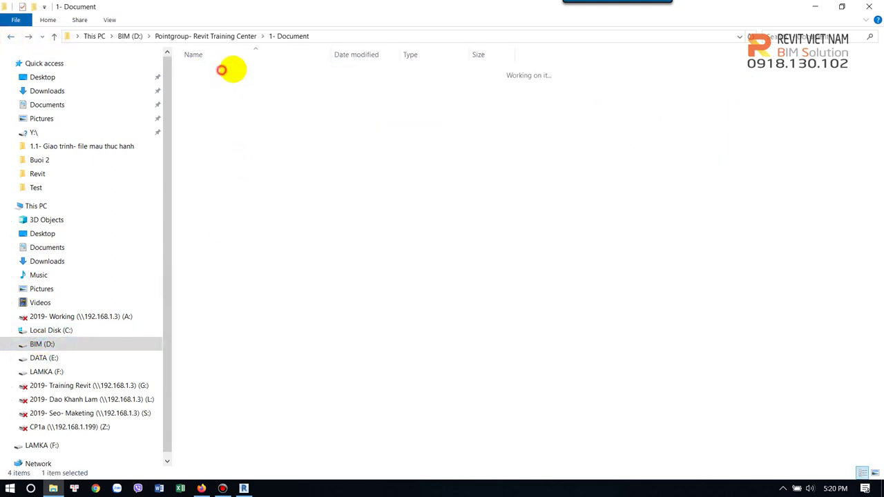
pyautogui.doubleClick(255, 71)
pyautogui.click(220, 85)
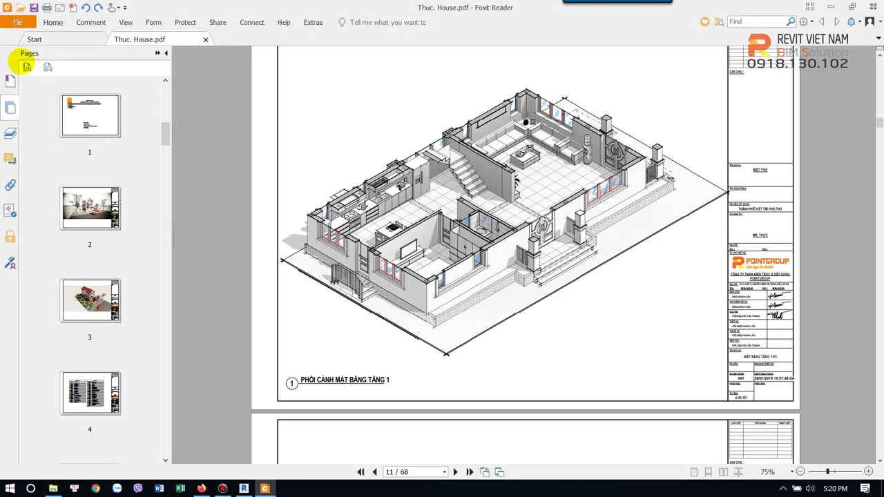
# - Review the page 10 roof plan in Thuc. House.pdf after dismissing the welcome dialog
pyautogui.scroll(5, 492, 216)
pyautogui.scroll(5, 680, 201)
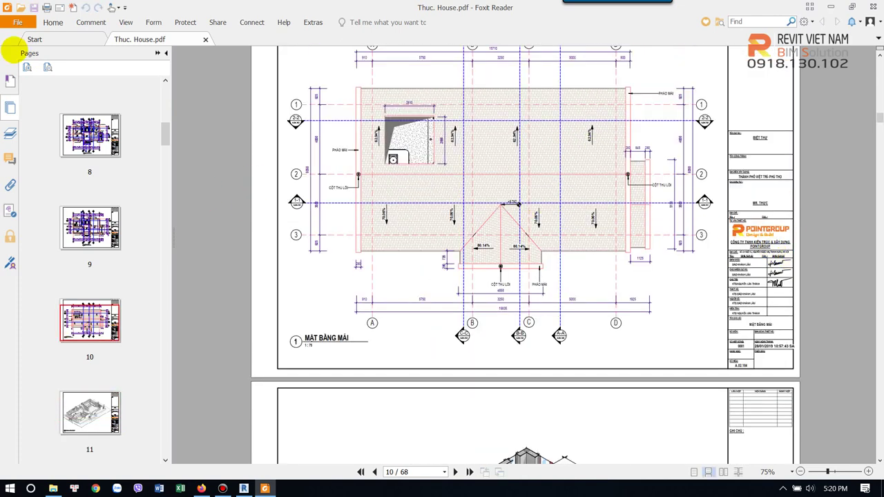
pyautogui.click(661, 106)
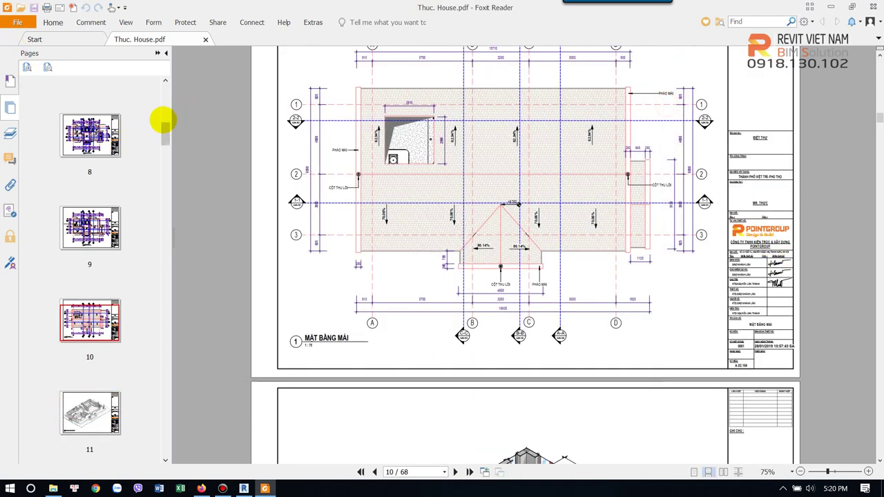
pyautogui.moveTo(163, 132); pyautogui.dragTo(165, 87)
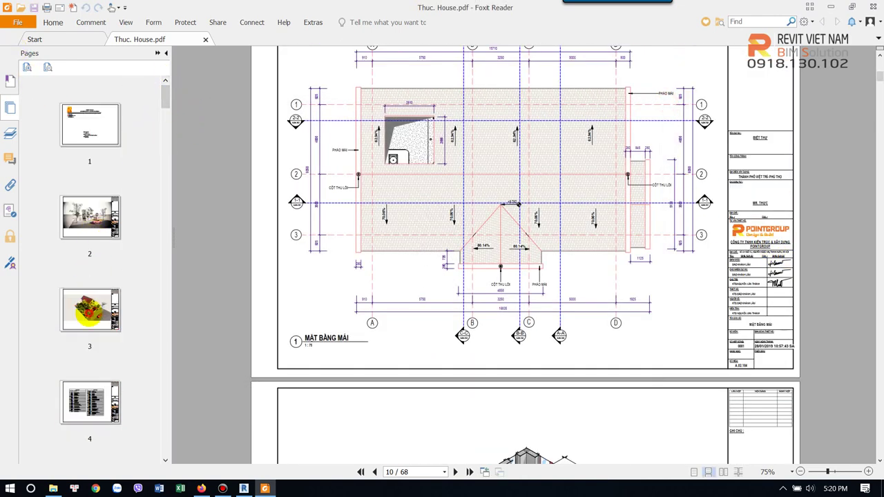
# - Zoom into the page 3 house render, then return to the Revit 3D model and orbit it
pyautogui.click(89, 312)
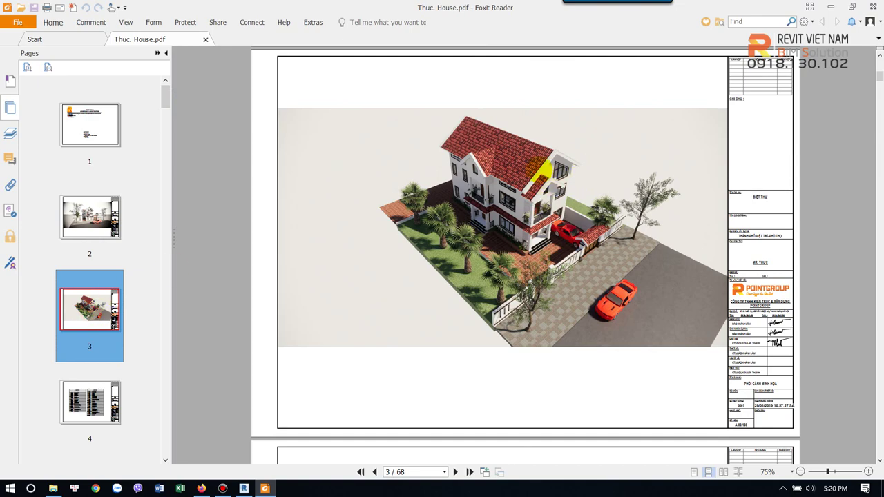
pyautogui.keyDown('ctrl'); pyautogui.scroll(1, 542, 169); pyautogui.keyUp('ctrl')
pyautogui.keyDown('ctrl'); pyautogui.scroll(1, 538, 176); pyautogui.keyUp('ctrl')
pyautogui.keyDown('ctrl'); pyautogui.scroll(1, 525, 189); pyautogui.keyUp('ctrl')
pyautogui.keyDown('ctrl'); pyautogui.scroll(1, 518, 200); pyautogui.keyUp('ctrl')
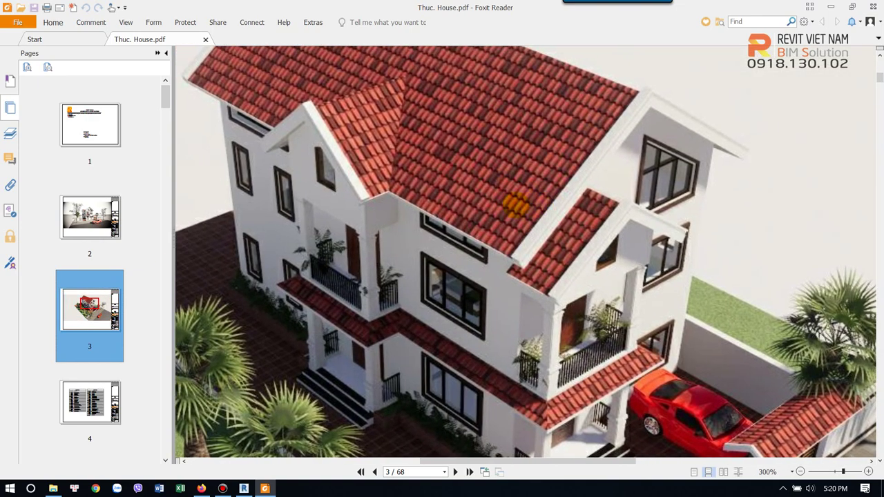
pyautogui.keyDown('ctrl'); pyautogui.scroll(-1, 514, 204); pyautogui.keyUp('ctrl')
pyautogui.keyDown('ctrl'); pyautogui.scroll(-1, 512, 199); pyautogui.keyUp('ctrl')
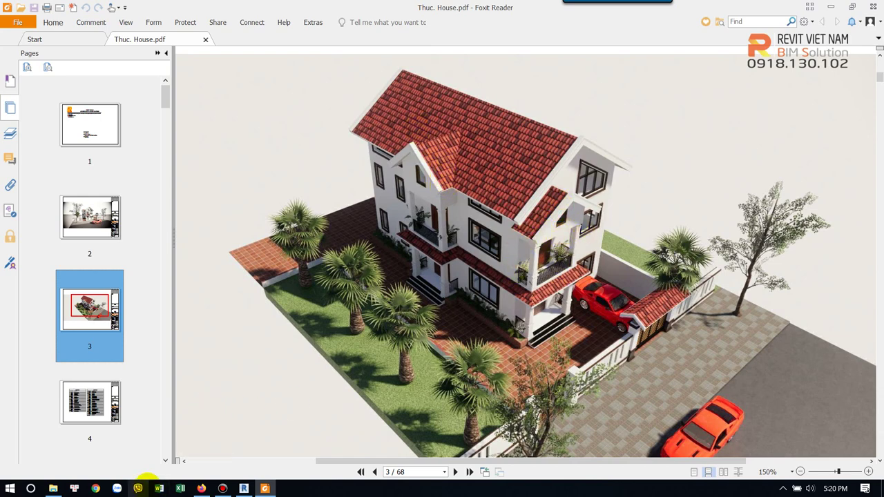
pyautogui.click(243, 488)
pyautogui.keyDown('shift'); pyautogui.moveTo(422, 239); pyautogui.dragTo(79, 217, button='middle'); pyautogui.keyUp('shift')
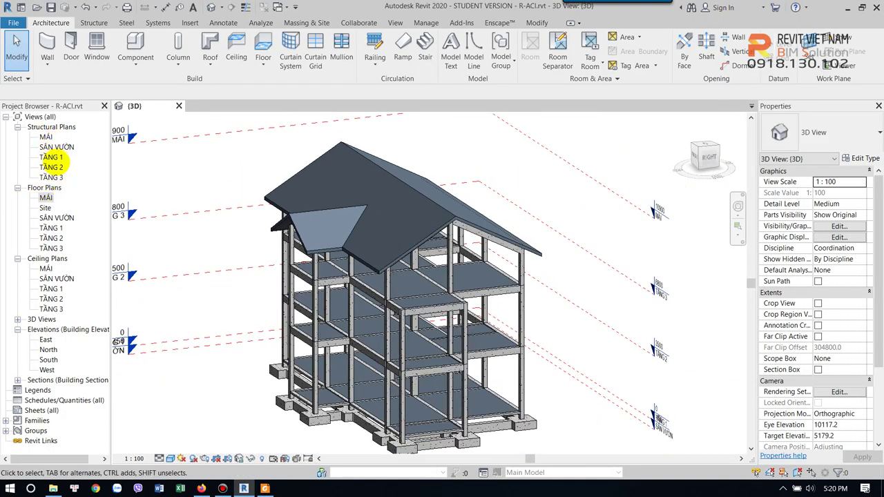
# - Open the TẦNG 3 structural plan, zoom in, and show the Roof creation options
pyautogui.doubleClick(51, 178)
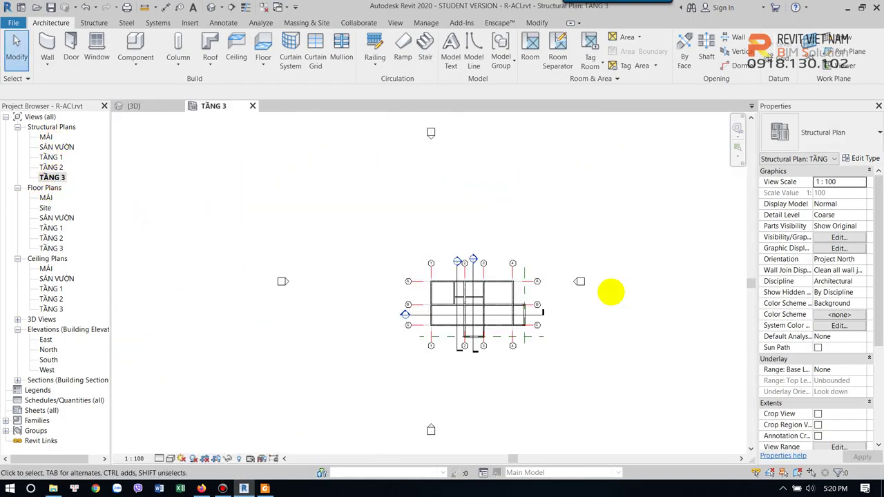
pyautogui.scroll(5, 472, 337)
pyautogui.scroll(3, 459, 297)
pyautogui.scroll(-2, 407, 241)
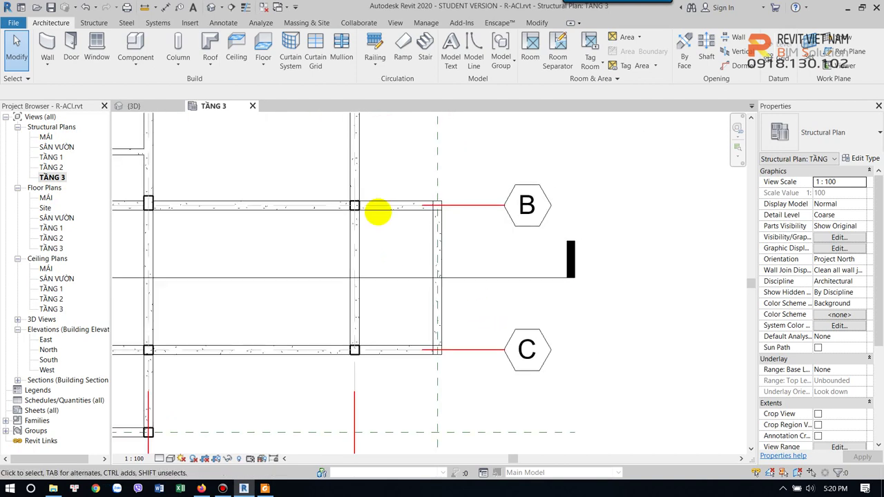
pyautogui.click(209, 63)
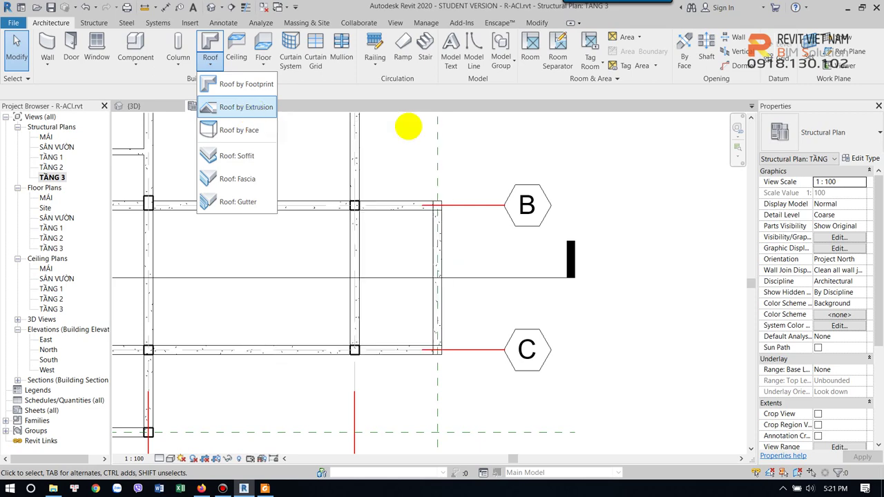
# - Switch to the 3D view and start a Roof by Extrusion
pyautogui.click(509, 144)
pyautogui.scroll(-3, 458, 179)
pyautogui.scroll(-3, 457, 193)
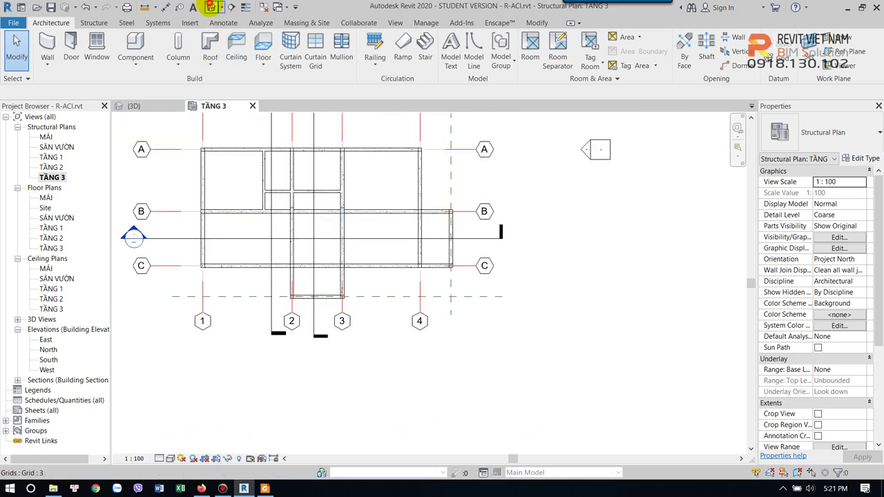
pyautogui.click(211, 7)
pyautogui.moveTo(532, 306); pyautogui.dragTo(586, 270, button='middle')
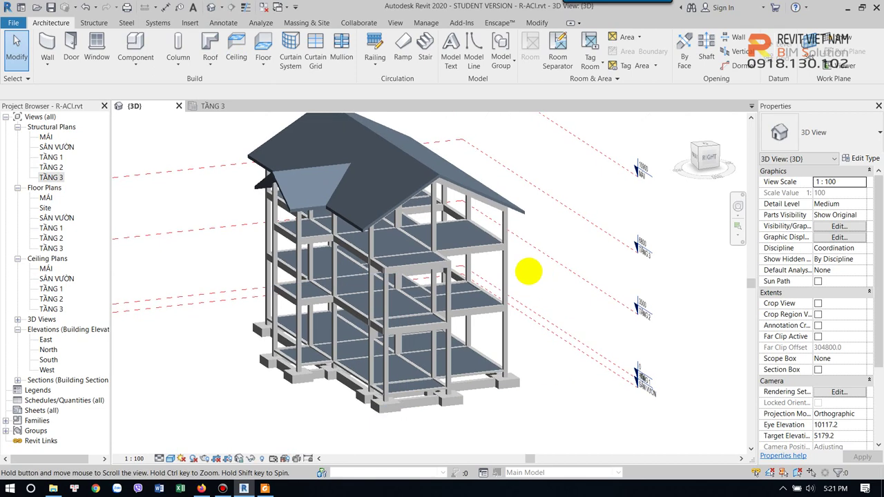
pyautogui.click(210, 64)
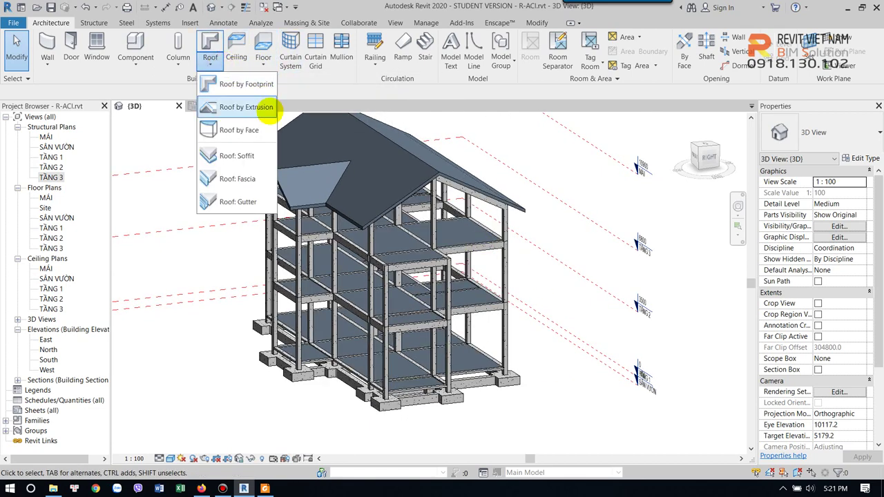
pyautogui.click(261, 113)
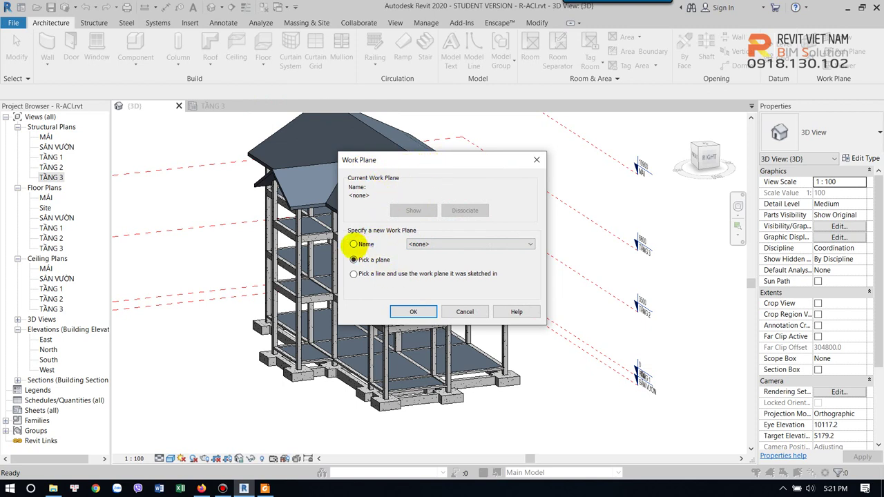
# - Set the work plane to Reference Plane : RF1 and the roof level to TẦNG 3 with 0.0 offset
pyautogui.click(353, 244)
pyautogui.click(494, 244)
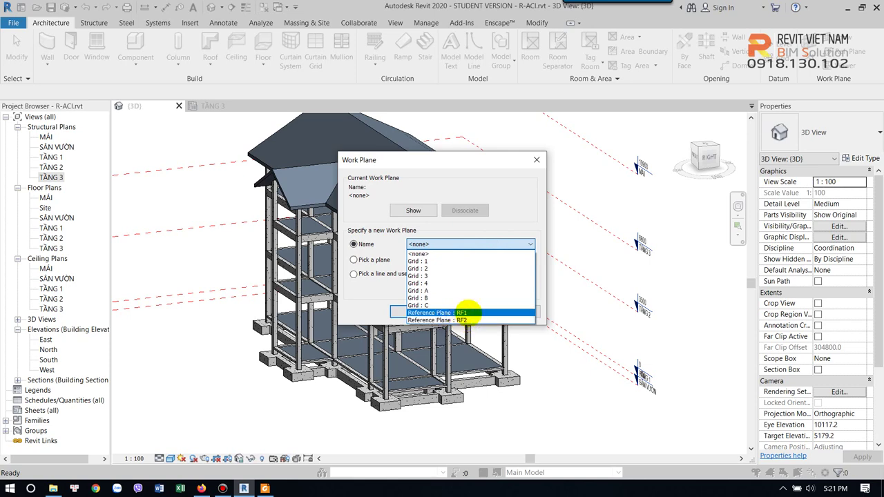
pyautogui.click(465, 312)
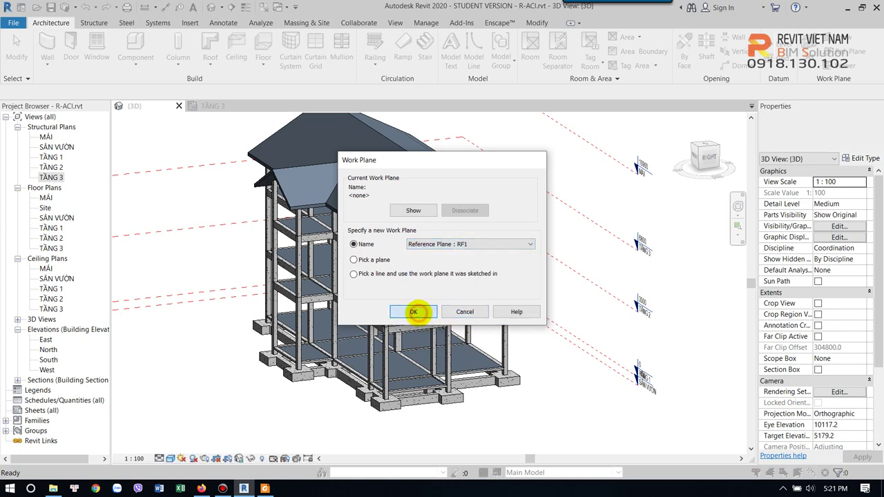
pyautogui.click(413, 311)
pyautogui.click(444, 225)
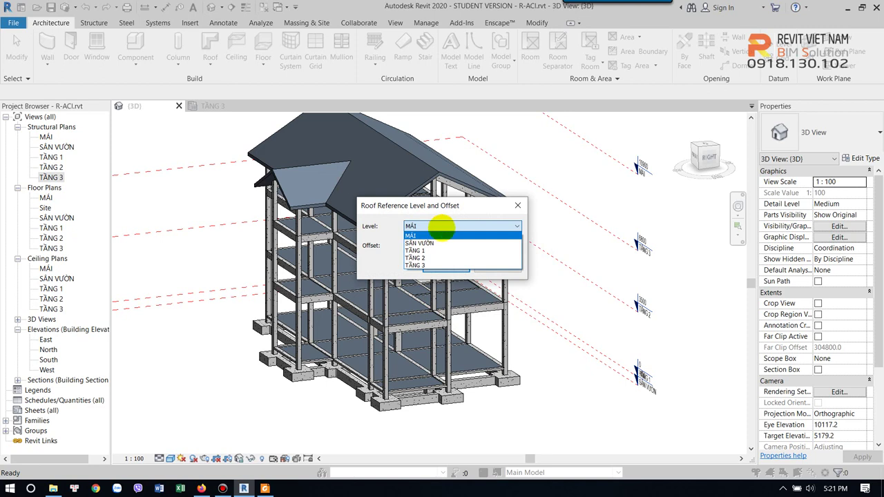
pyautogui.click(442, 226)
pyautogui.click(423, 226)
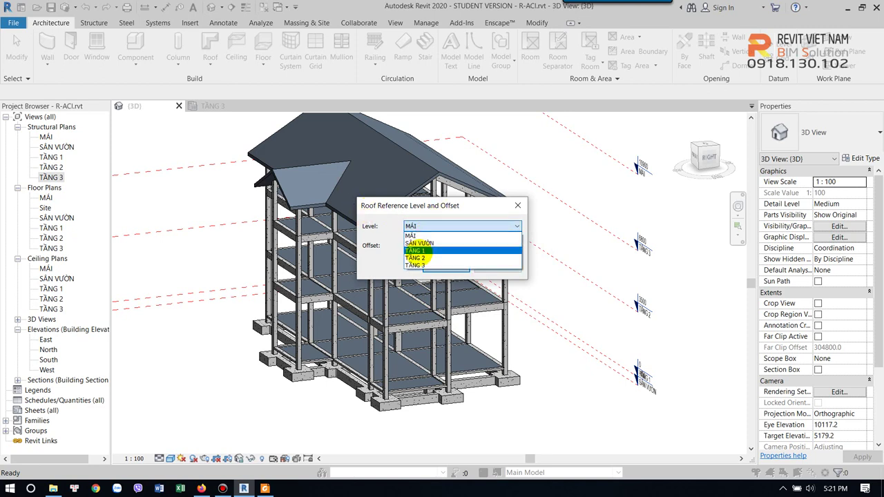
pyautogui.click(418, 266)
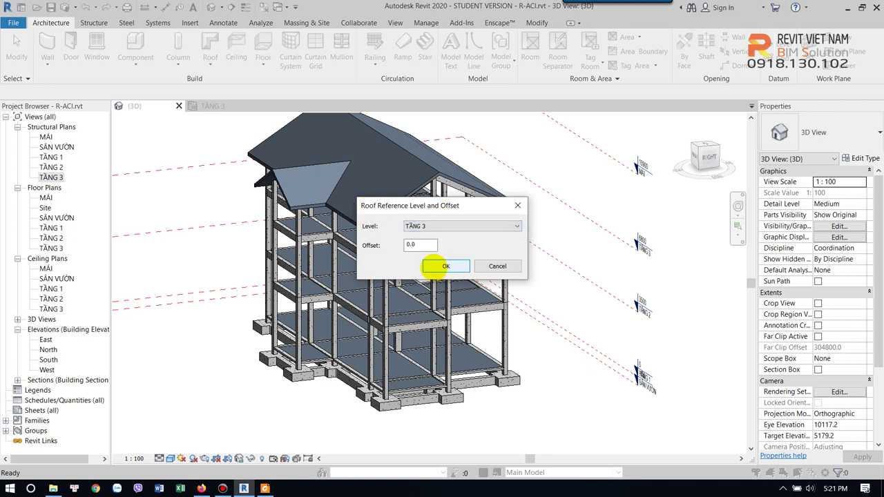
pyautogui.click(446, 266)
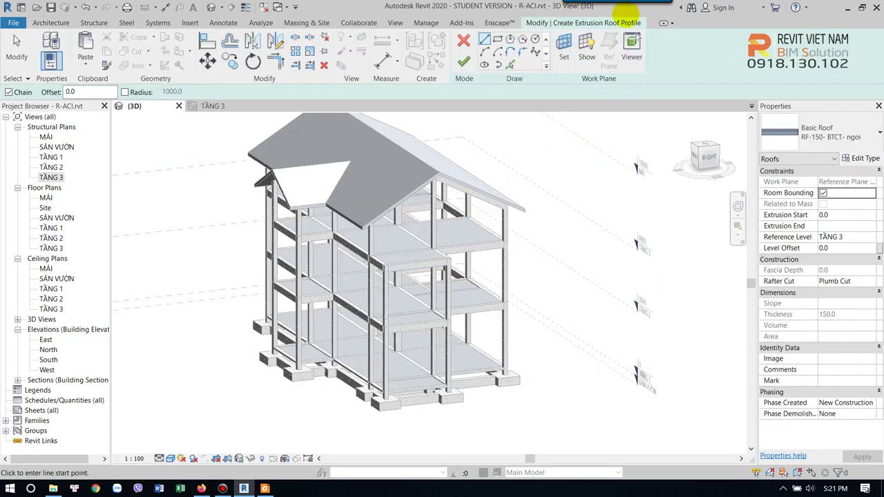
# - Show the RF1 work plane grid and change its spacing from 400.0 to 1000.0
pyautogui.click(588, 58)
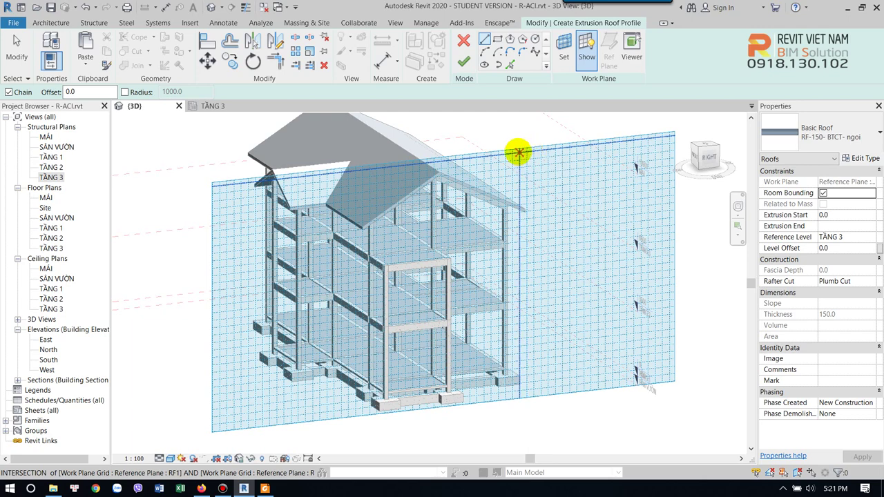
pyautogui.press('Escape')
pyautogui.click(526, 150)
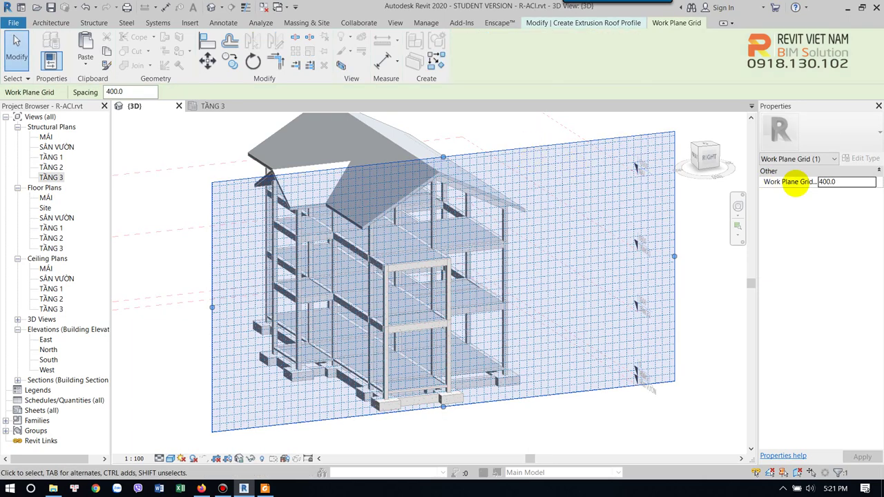
pyautogui.click(842, 183)
pyautogui.write('1000')
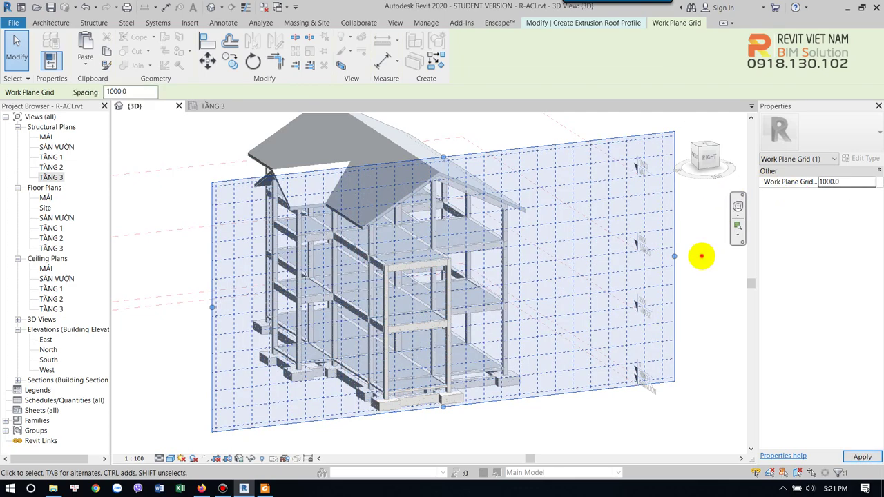
pyautogui.press('Escape')
# - Turn the view square to the house's right side using the ViewCube
pyautogui.scroll(3, 454, 284)
pyautogui.scroll(-3, 455, 284)
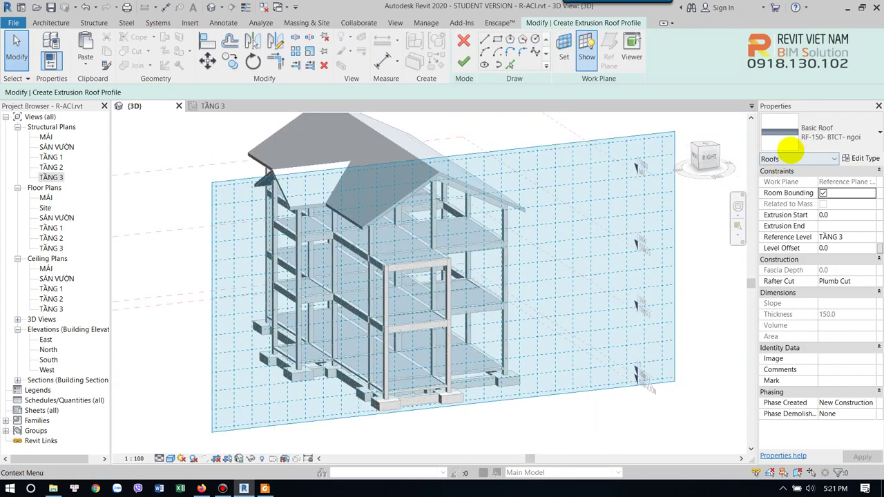
pyautogui.click(705, 159)
# - Draw a vertical line from the floor beam midpoint to the rafter, then a 3000.0 sloped line to the eave
pyautogui.scroll(2, 414, 270)
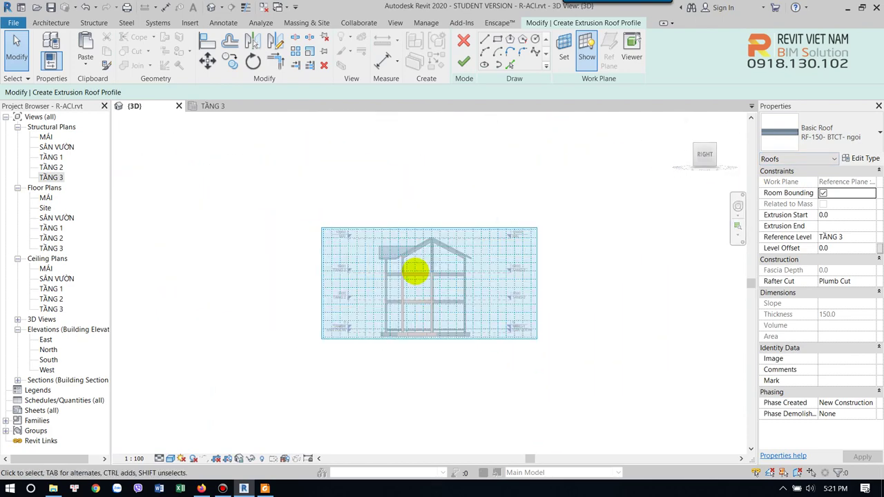
pyautogui.scroll(3, 428, 249)
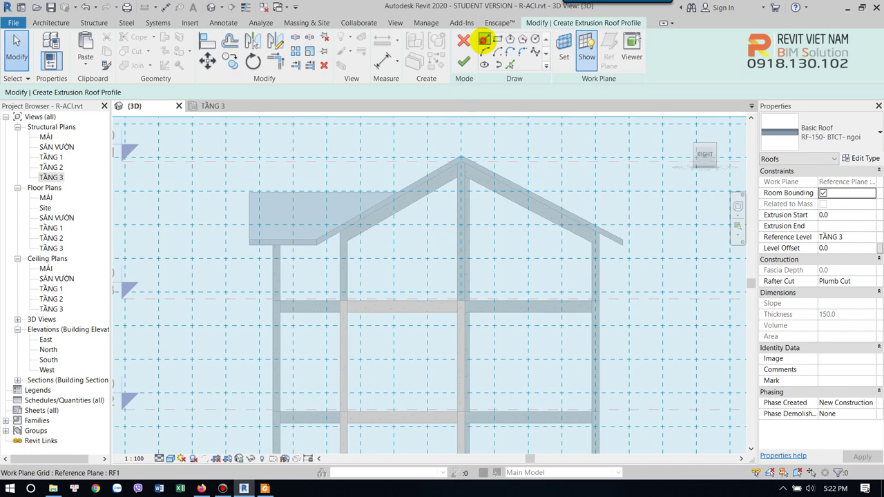
pyautogui.click(483, 40)
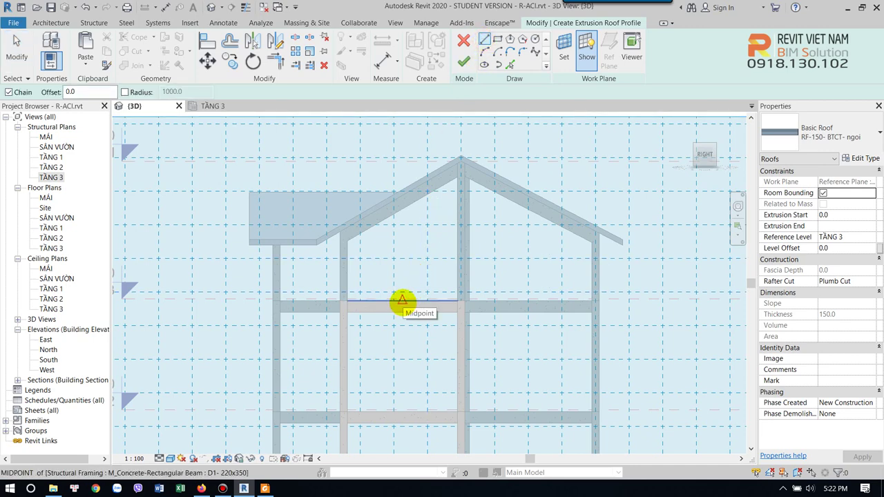
pyautogui.click(402, 300)
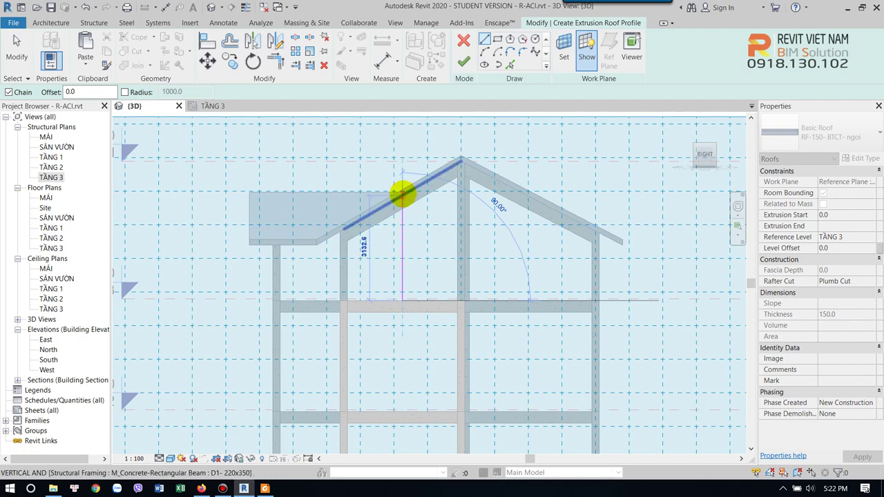
pyautogui.scroll(3, 403, 195)
pyautogui.click(402, 197)
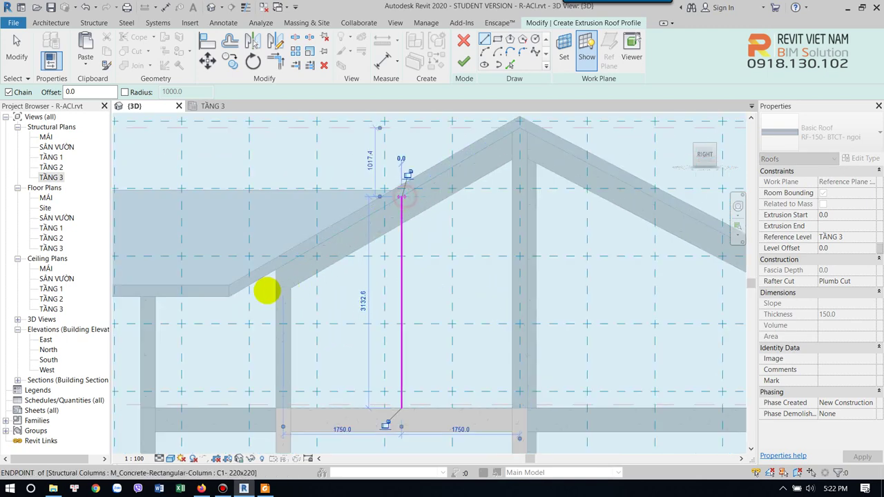
pyautogui.click(228, 296)
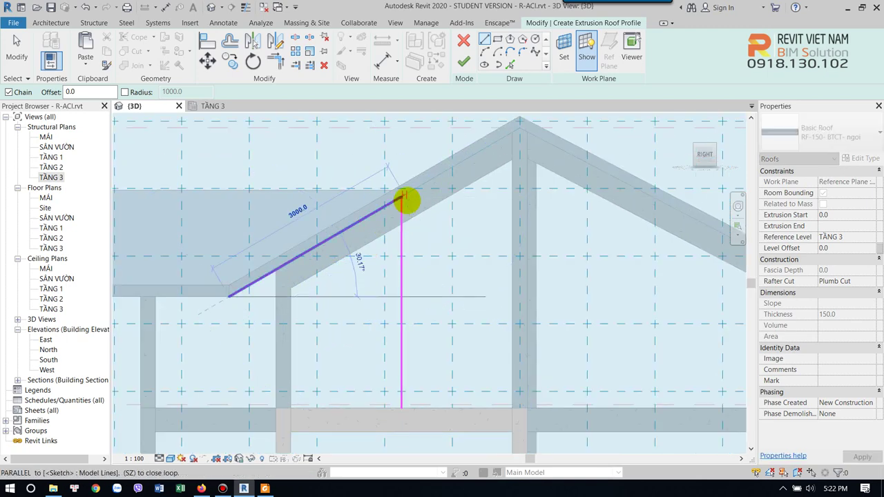
pyautogui.press('Escape')
pyautogui.press('Escape')
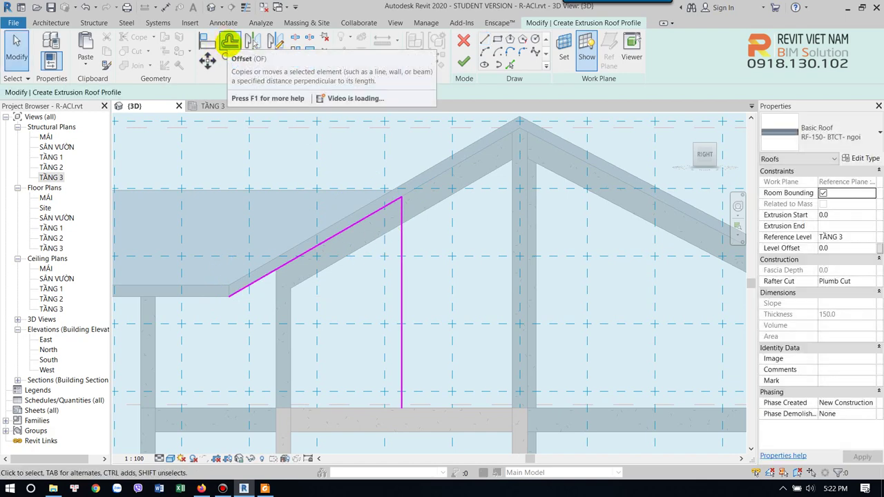
# - Offset the sloped rafter line 600 below to make a parallel copy
pyautogui.click(230, 42)
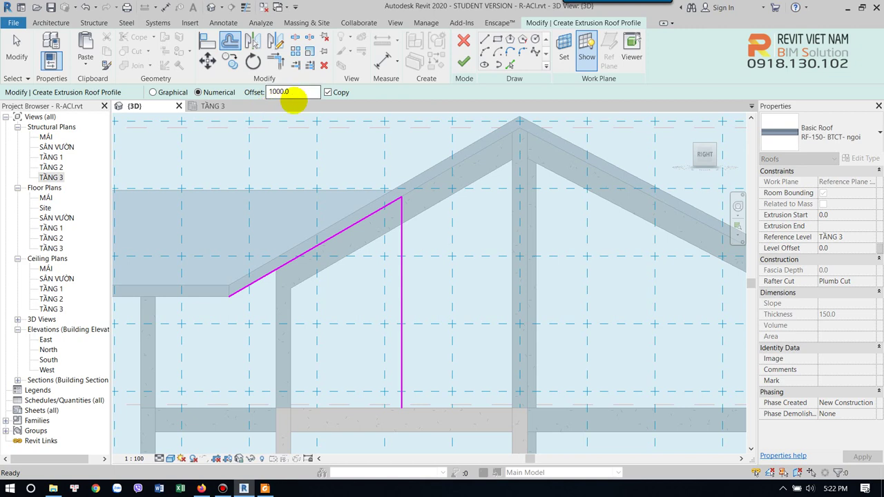
pyautogui.doubleClick(279, 92)
pyautogui.write('600')
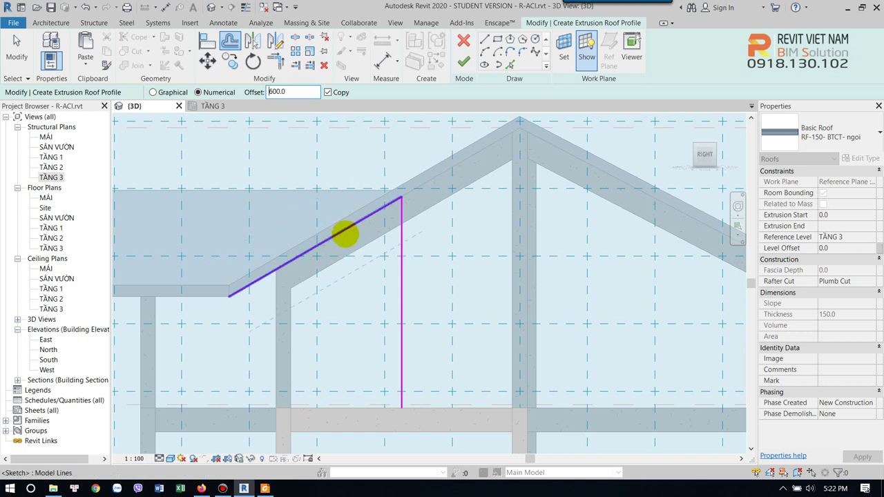
pyautogui.click(345, 234)
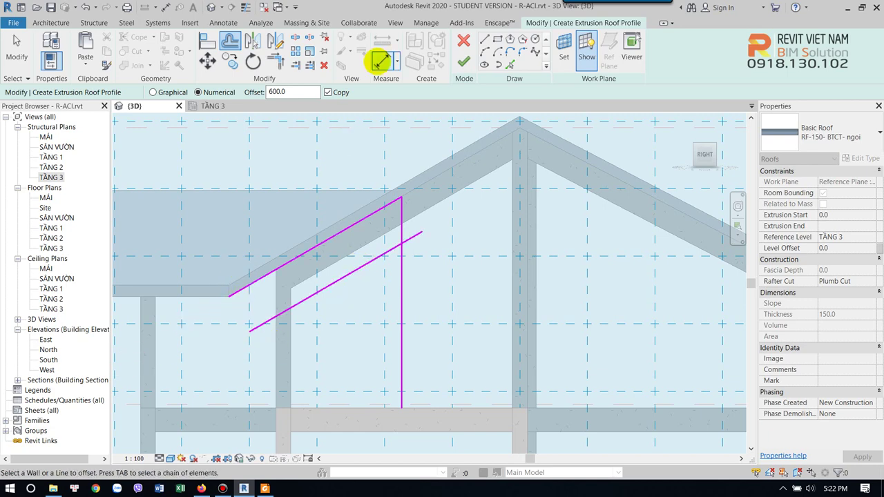
# - Extend the lower sloped copy further down-left and check both sloped lines' lengths
pyautogui.click(295, 65)
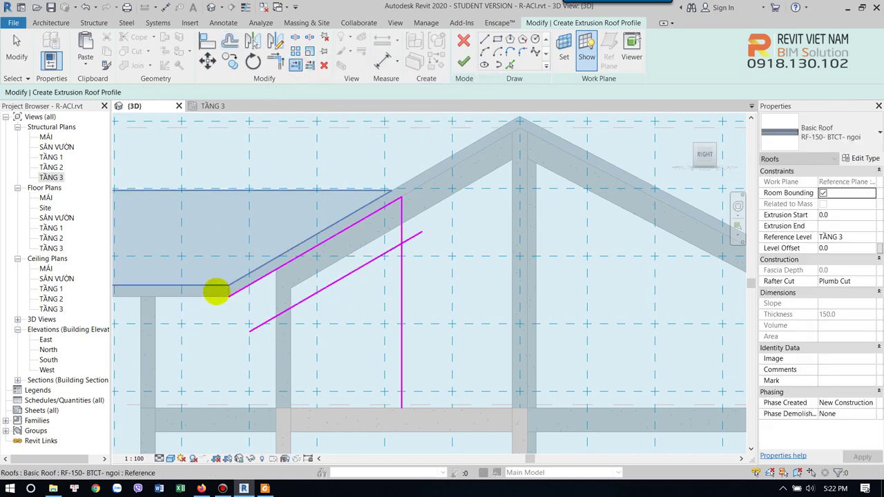
pyautogui.scroll(3, 217, 292)
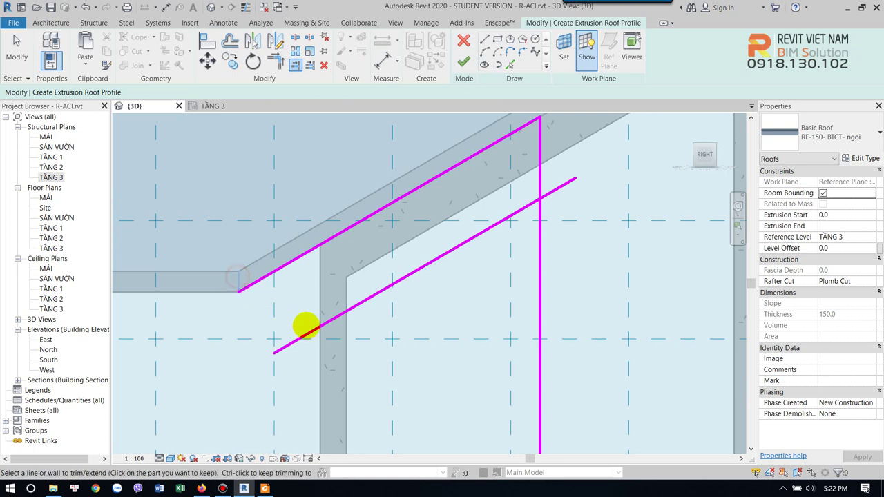
pyautogui.click(306, 331)
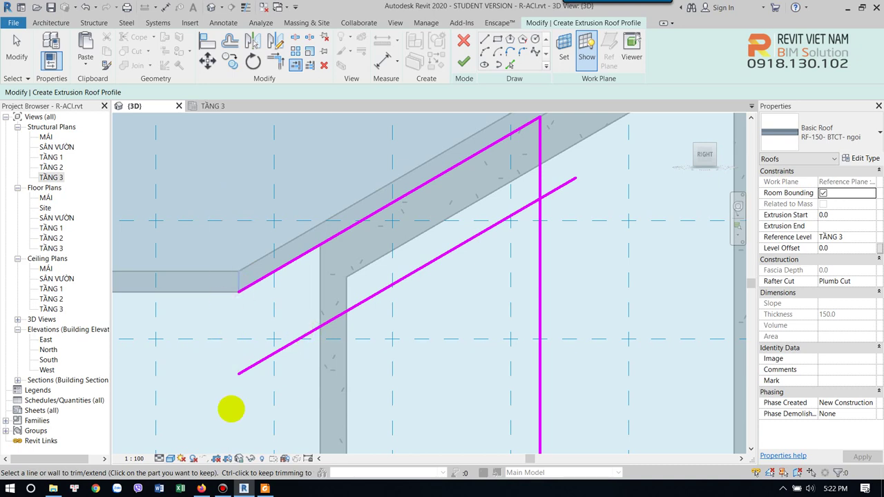
pyautogui.press('Escape')
pyautogui.scroll(-3, 424, 301)
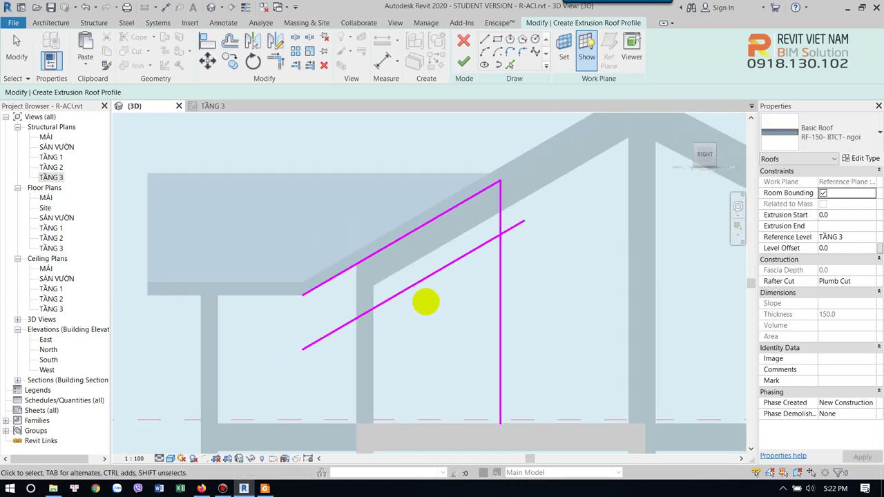
pyautogui.click(412, 209)
pyautogui.press('Escape')
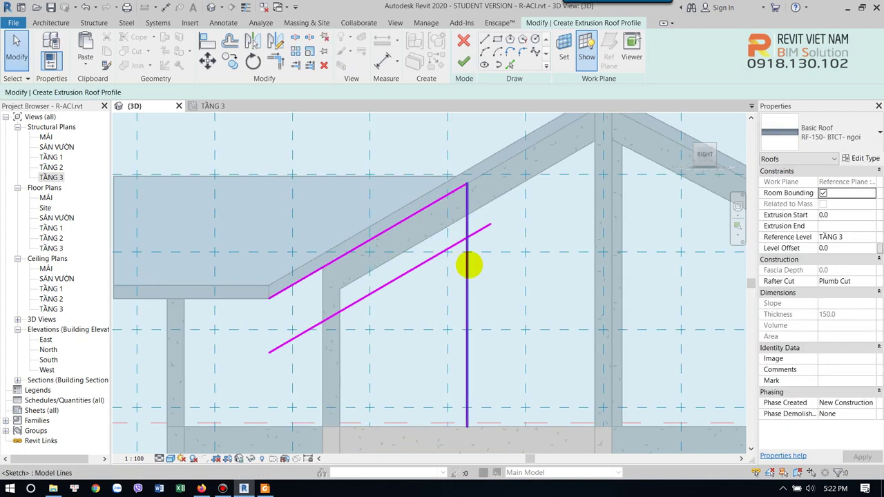
pyautogui.click(423, 261)
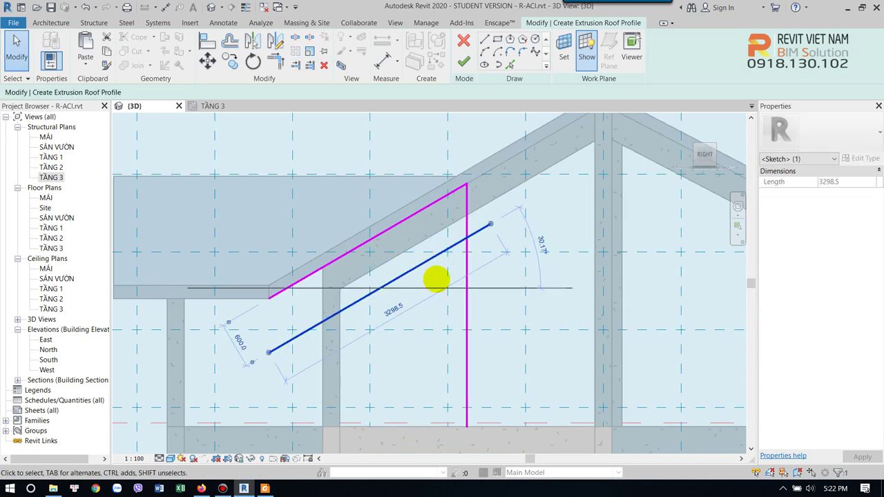
pyautogui.press('Escape')
# - Trim the lower sloped line and the vertical line to meet at a corner
pyautogui.click(274, 60)
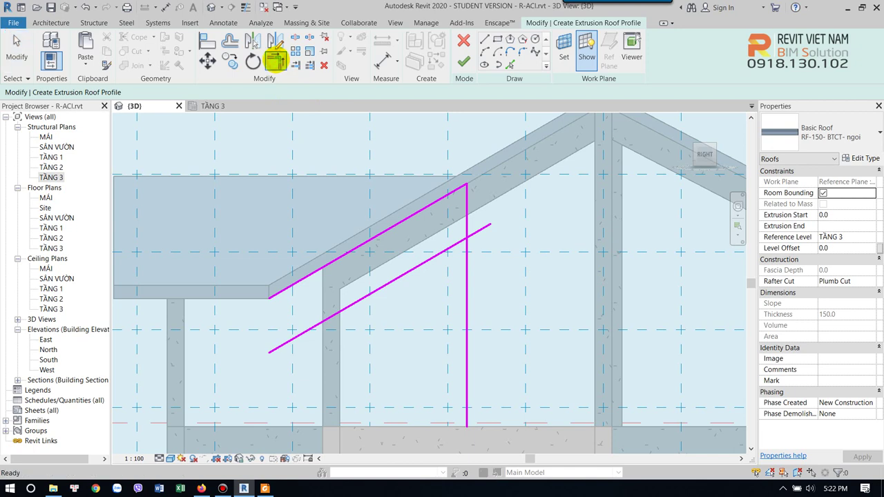
pyautogui.click(466, 255)
pyautogui.click(449, 247)
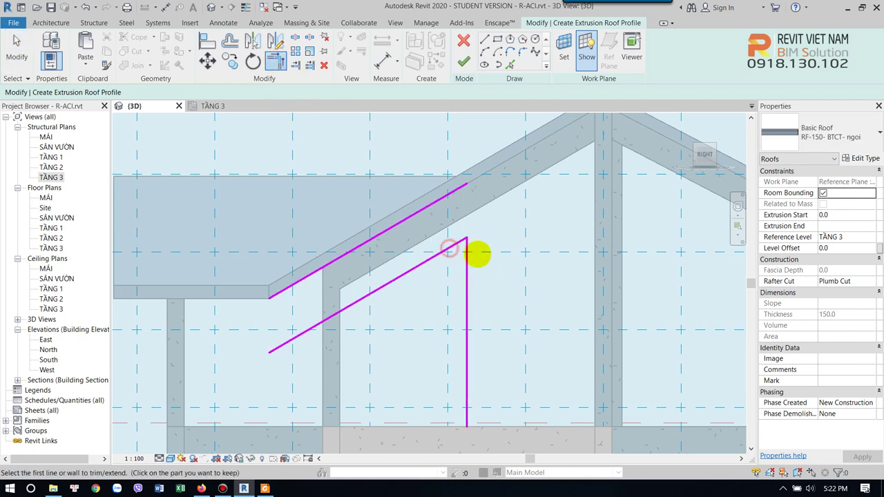
pyautogui.press('Escape')
pyautogui.click(427, 261)
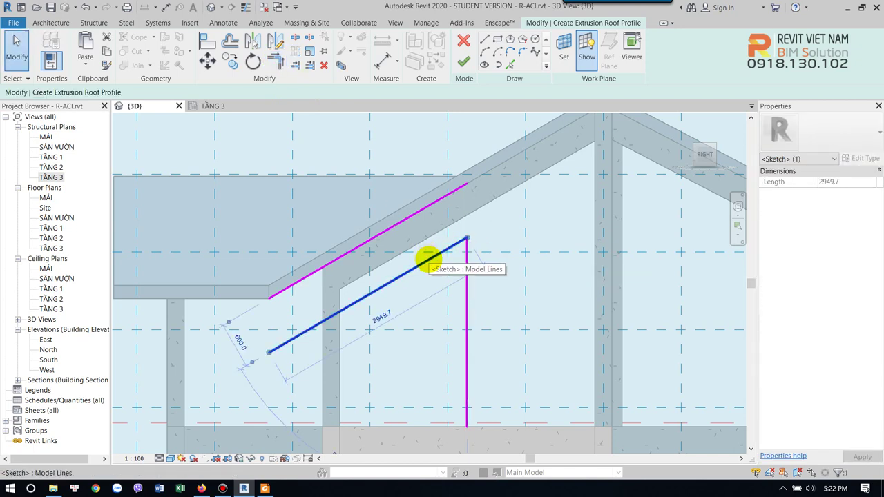
pyautogui.press('m')
pyautogui.press('m')
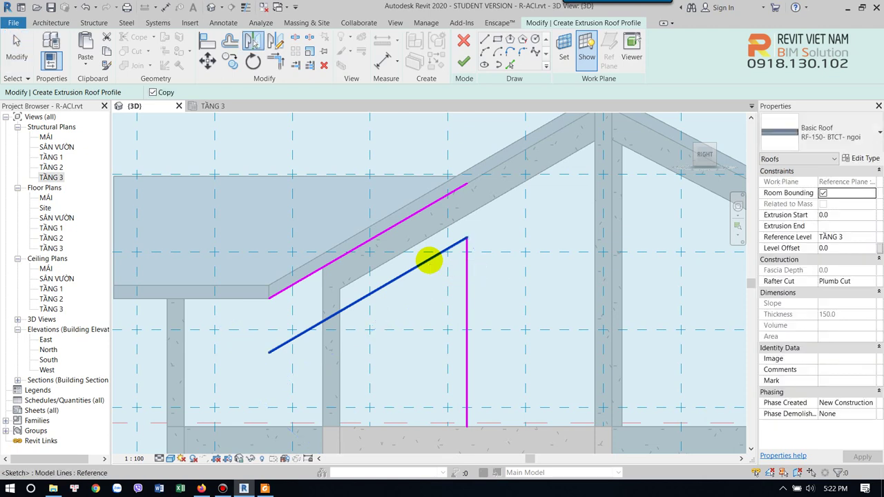
pyautogui.press('Escape')
pyautogui.press('Escape')
# - Mirror the lower sloped line across the vertical line to form the opposite gable slope
pyautogui.click(435, 261)
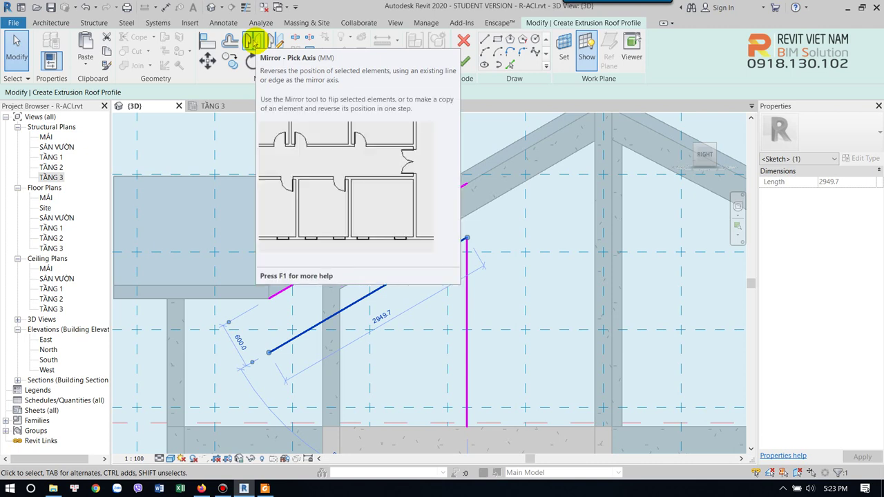
pyautogui.click(253, 41)
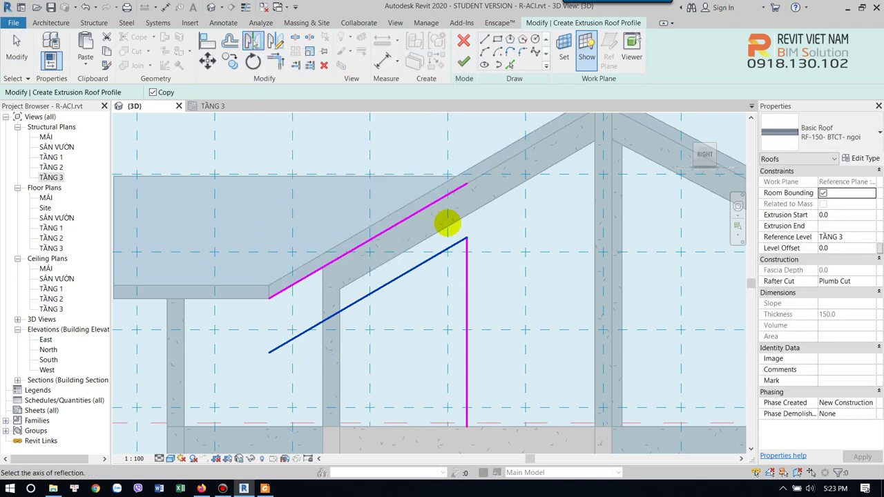
pyautogui.click(468, 272)
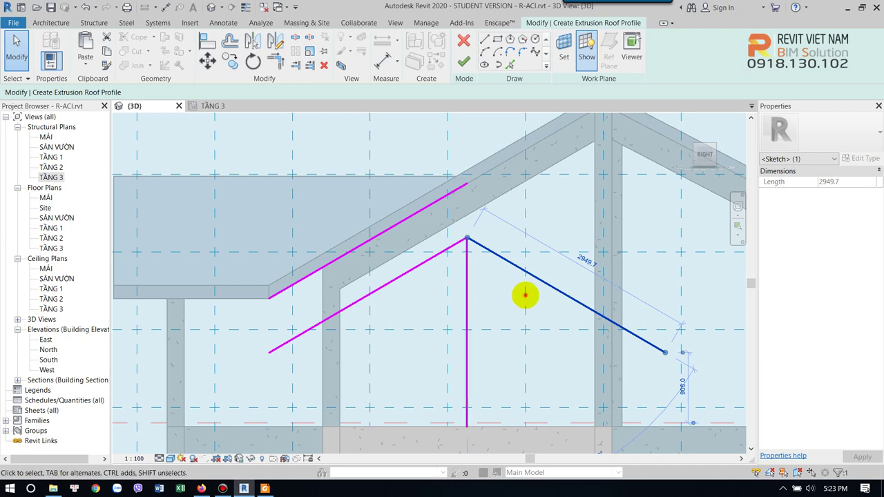
pyautogui.scroll(-3, 525, 294)
pyautogui.scroll(2, 511, 298)
pyautogui.click(473, 299)
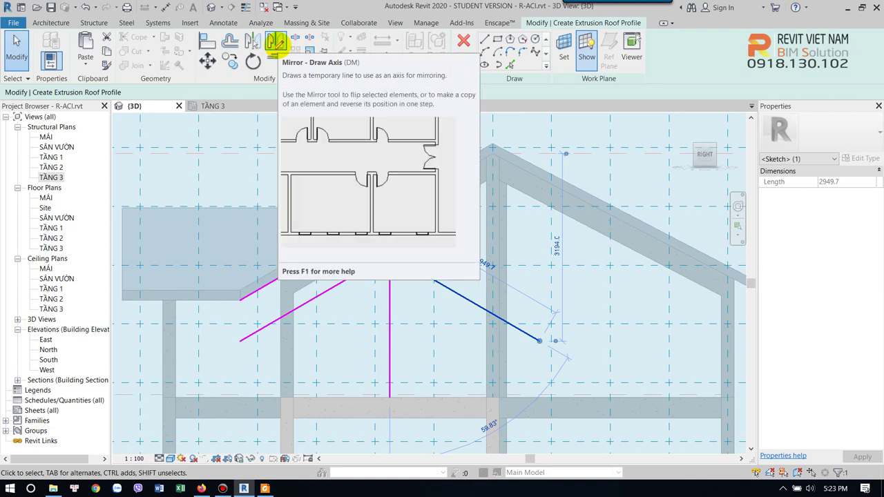
pyautogui.click(275, 43)
pyautogui.click(539, 339)
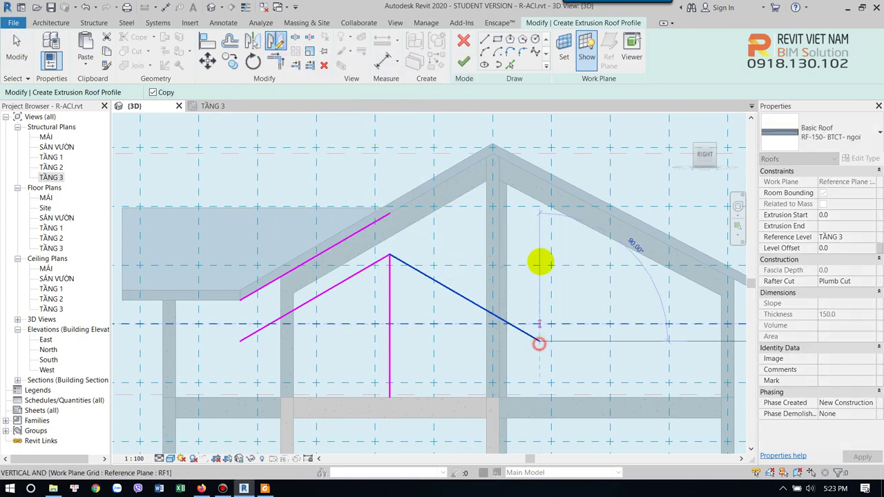
pyautogui.click(538, 216)
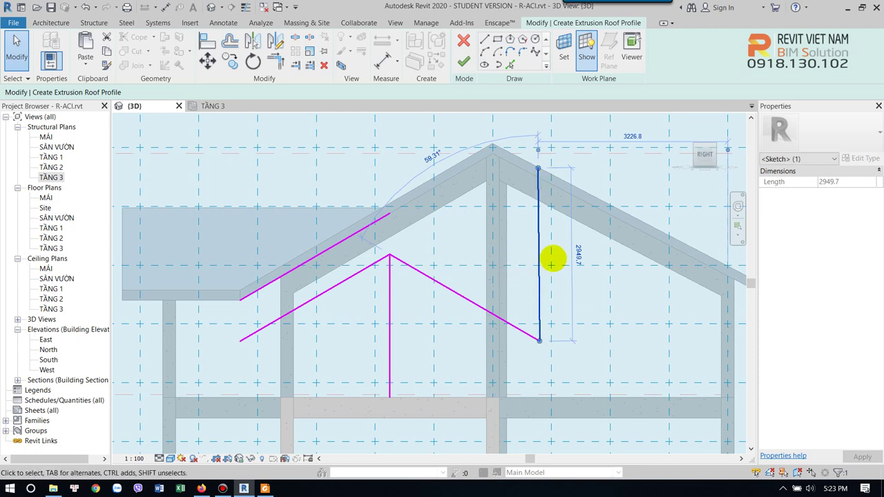
# - Delete the extra vertical copy, the upper sloped line and the vertical helper line
pyautogui.press('Delete')
pyautogui.click(345, 235)
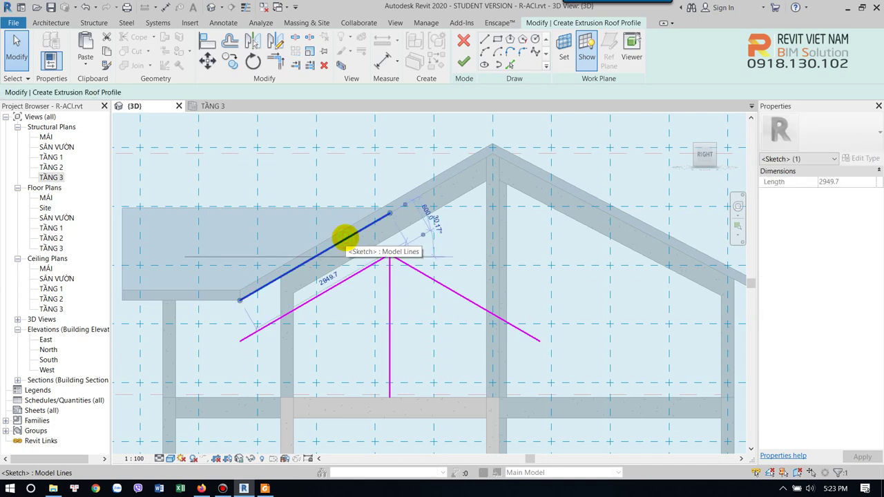
pyautogui.press('Delete')
pyautogui.click(391, 295)
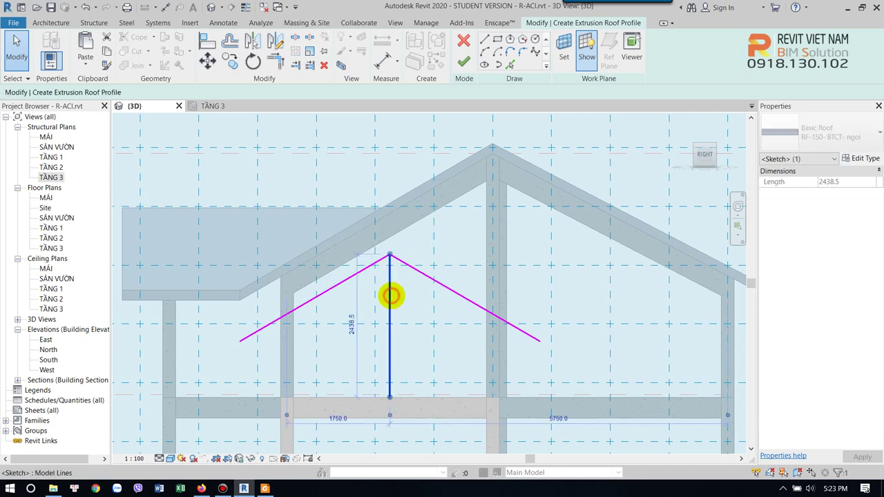
pyautogui.press('Delete')
pyautogui.moveTo(424, 278); pyautogui.dragTo(443, 252, button='middle')
pyautogui.moveTo(517, 263); pyautogui.dragTo(468, 277, button='middle')
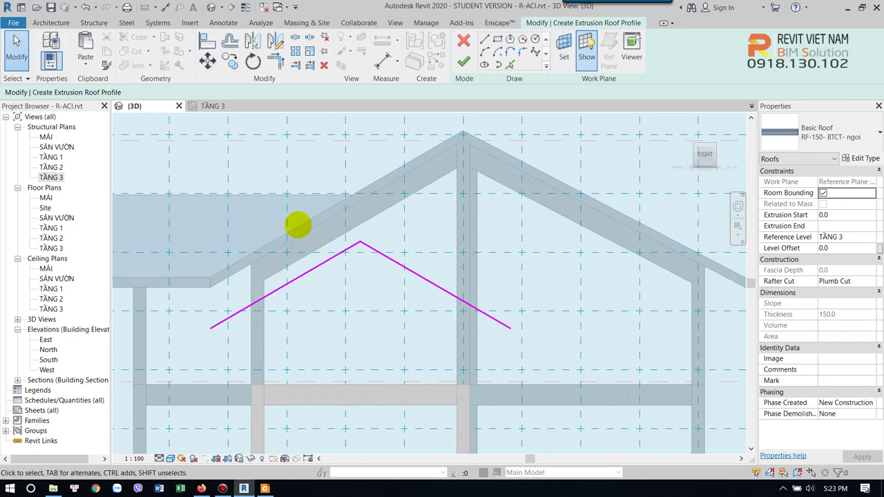
# - Finish the gable profile into an extrusion roof ending at 5100.0, then select it in isometric view
pyautogui.scroll(-2, 387, 338)
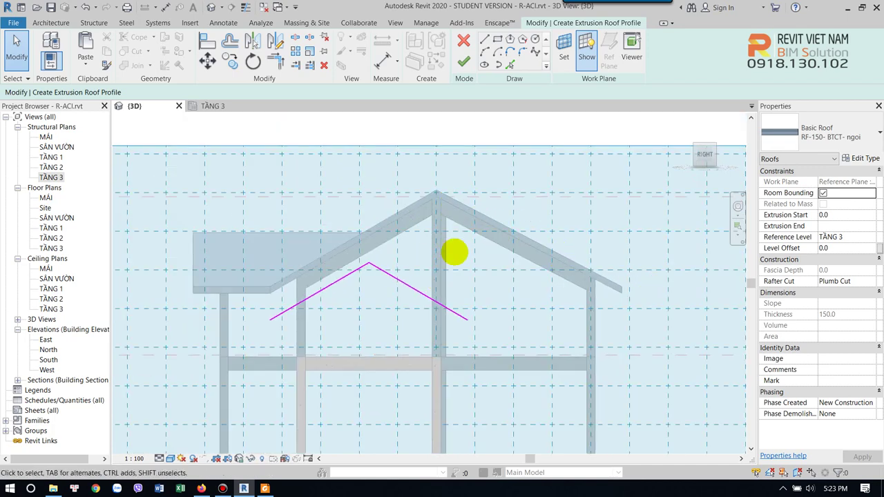
pyautogui.moveTo(454, 258); pyautogui.dragTo(481, 246, button='middle')
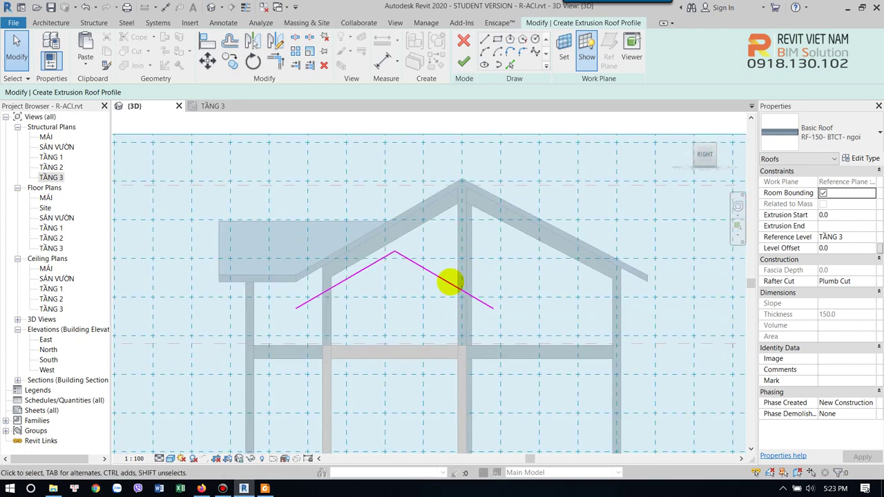
pyautogui.click(463, 62)
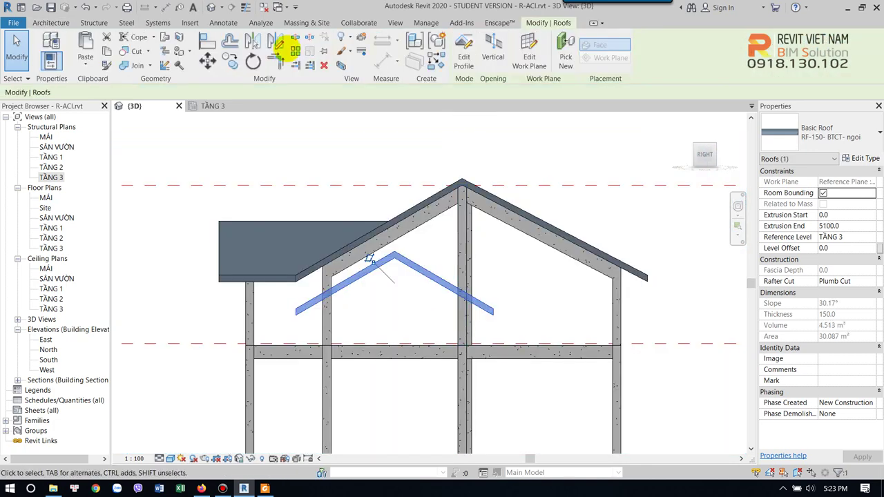
pyautogui.press('Escape')
pyautogui.moveTo(371, 253)
pyautogui.keyDown('shift'); pyautogui.mouseDown(button='middle')
pyautogui.moveTo(414, 282)
pyautogui.moveTo(364, 256)
pyautogui.moveTo(417, 252)
pyautogui.mouseUp(button='middle'); pyautogui.keyUp('shift')
pyautogui.click(406, 247)
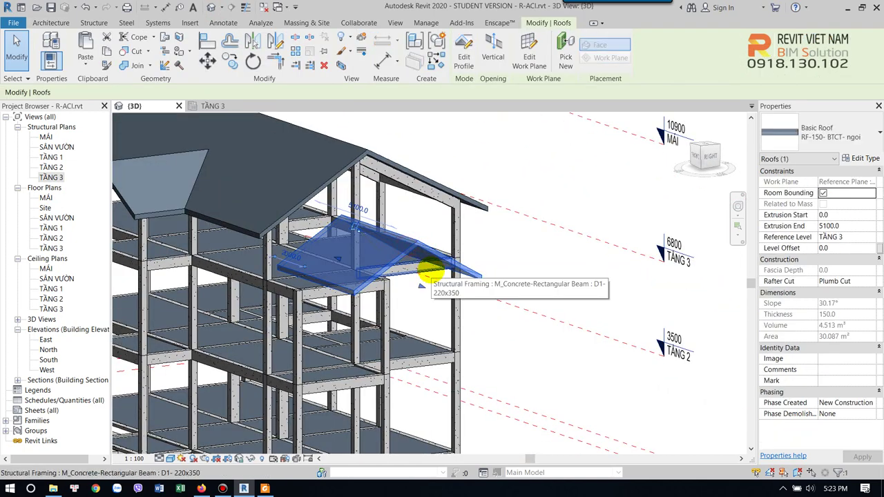
pyautogui.moveTo(428, 271); pyautogui.dragTo(416, 256, button='middle')
# - Replace the small roof's profile with a wavy spline and finish the sketch
pyautogui.doubleClick(442, 260)
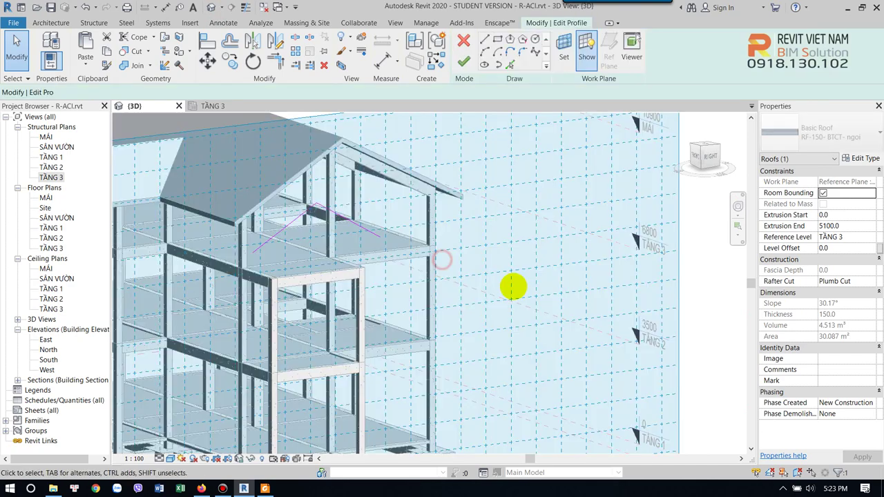
pyautogui.moveTo(514, 293); pyautogui.dragTo(494, 315, button='middle')
pyautogui.click(535, 51)
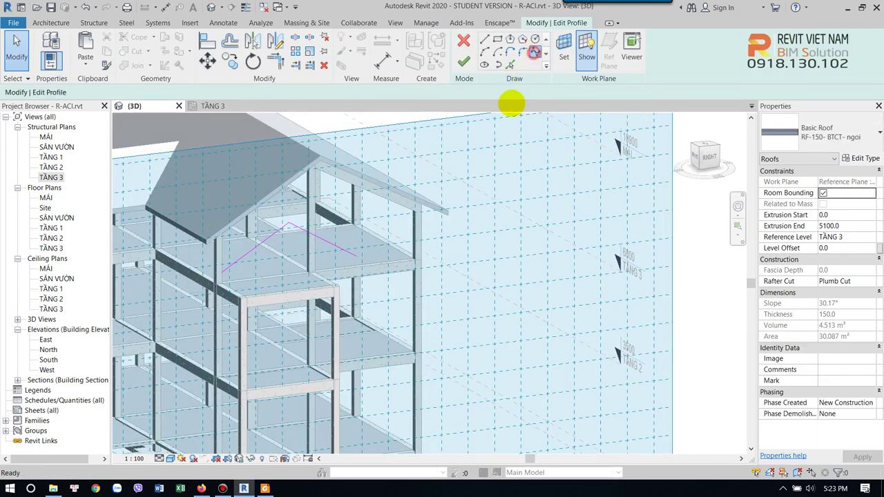
pyautogui.scroll(3, 407, 210)
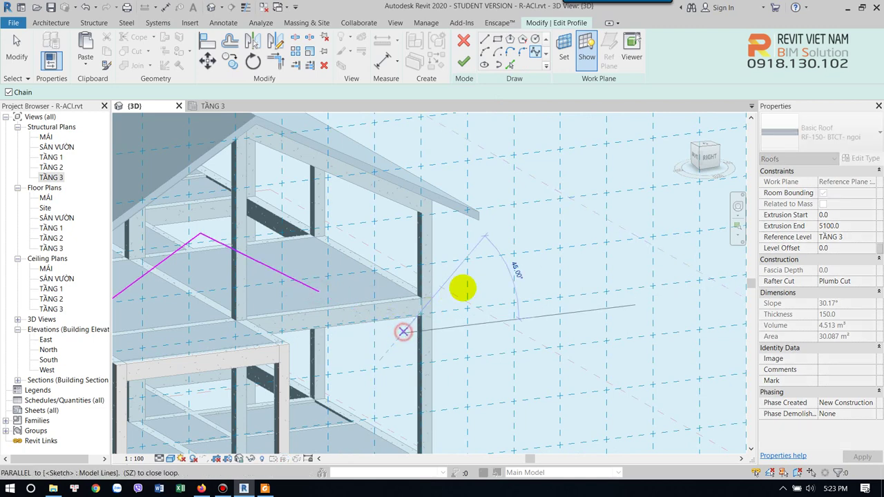
pyautogui.moveTo(507, 182)
pyautogui.keyDown('shift'); pyautogui.mouseDown(button='middle')
pyautogui.moveTo(382, 228)
pyautogui.moveTo(457, 203)
pyautogui.mouseUp(button='middle'); pyautogui.keyUp('shift')
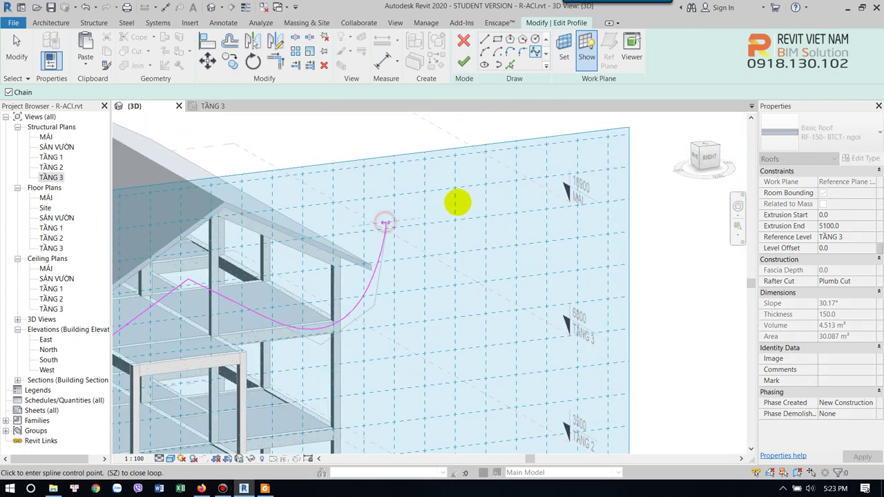
pyautogui.click(543, 241)
pyautogui.click(559, 305)
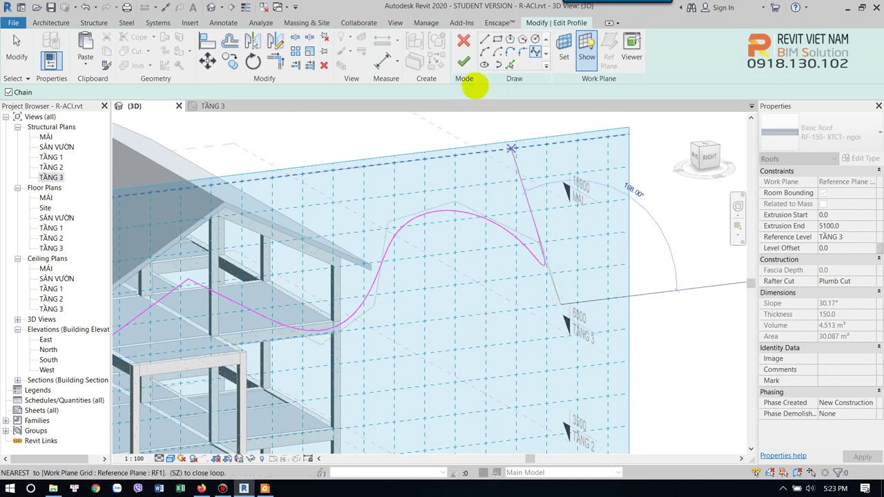
pyautogui.click(464, 62)
pyautogui.press('Escape')
# - Delete the spline from the roof profile to restore the gable, then open the TẦNG 3 plan
pyautogui.scroll(-3, 459, 259)
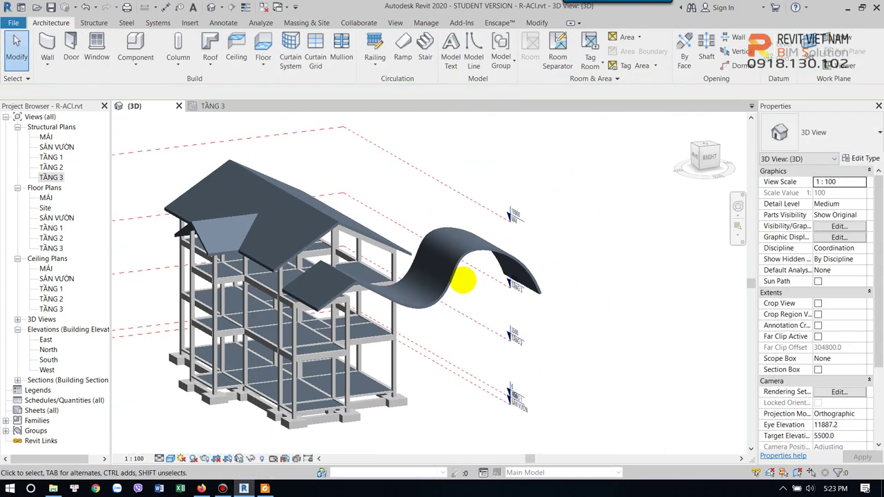
pyautogui.click(455, 274)
pyautogui.moveTo(465, 272)
pyautogui.keyDown('shift'); pyautogui.mouseDown(button='middle')
pyautogui.moveTo(401, 242)
pyautogui.moveTo(491, 319)
pyautogui.moveTo(450, 239)
pyautogui.moveTo(479, 267)
pyautogui.mouseUp(button='middle'); pyautogui.keyUp('shift')
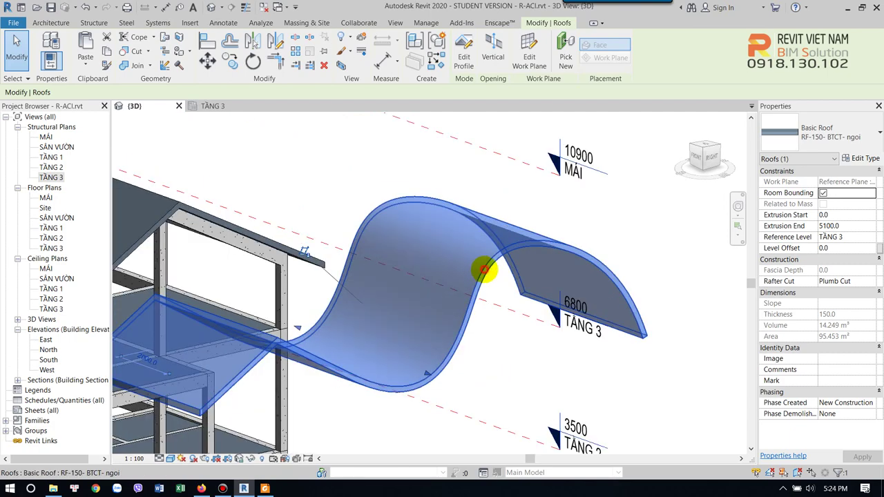
pyautogui.doubleClick(479, 267)
pyautogui.keyDown('shift'); pyautogui.moveTo(487, 333); pyautogui.dragTo(389, 237, button='middle'); pyautogui.keyUp('shift')
pyautogui.click(365, 203)
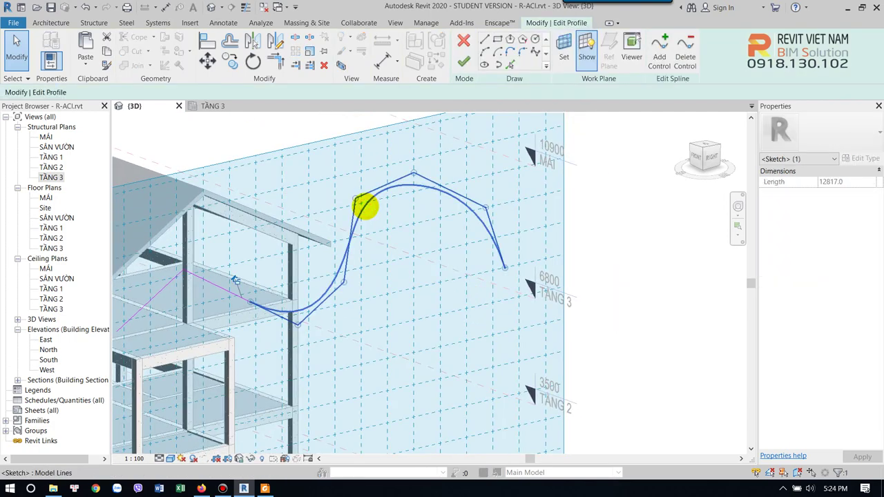
pyautogui.press('Escape')
pyautogui.scroll(-3, 363, 205)
pyautogui.click(464, 61)
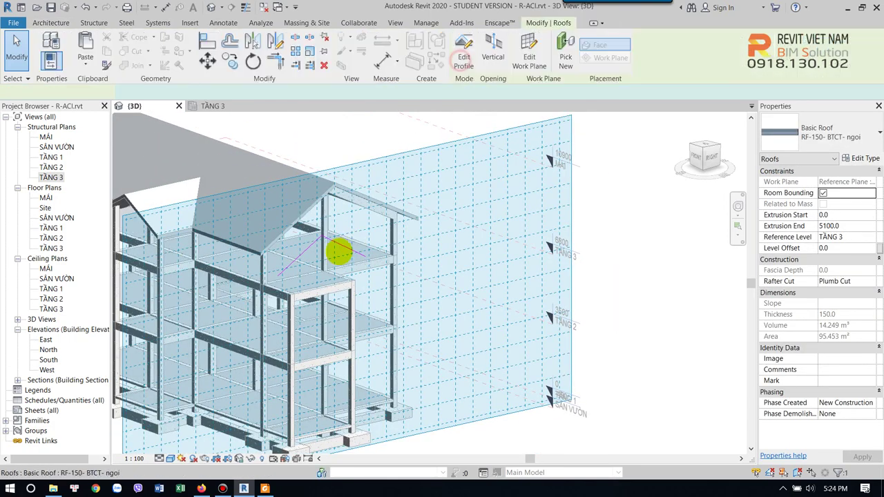
pyautogui.doubleClick(52, 177)
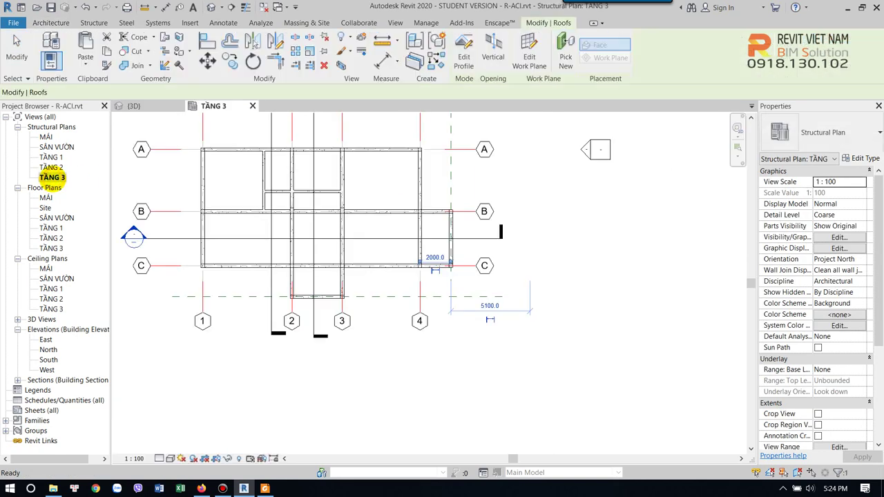
# - In the MÁI structural plan, drag the roof's left end further left
pyautogui.doubleClick(46, 137)
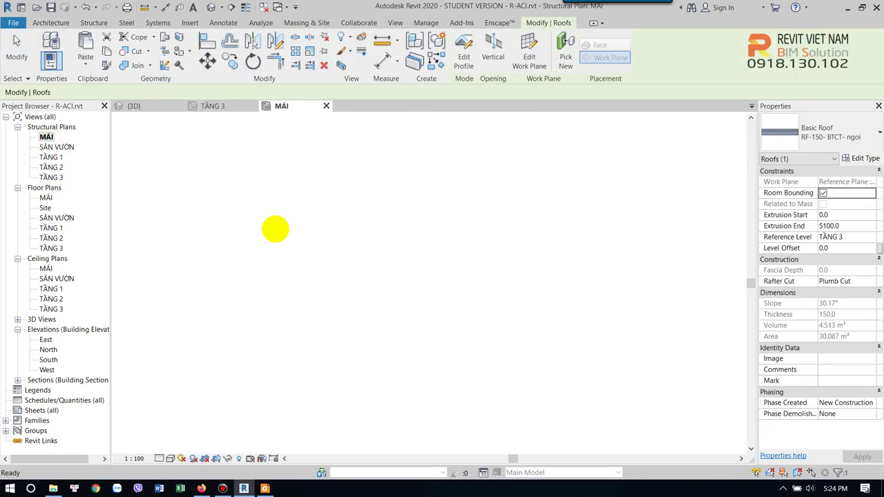
pyautogui.scroll(3, 485, 235)
pyautogui.scroll(1, 485, 234)
pyautogui.click(368, 241)
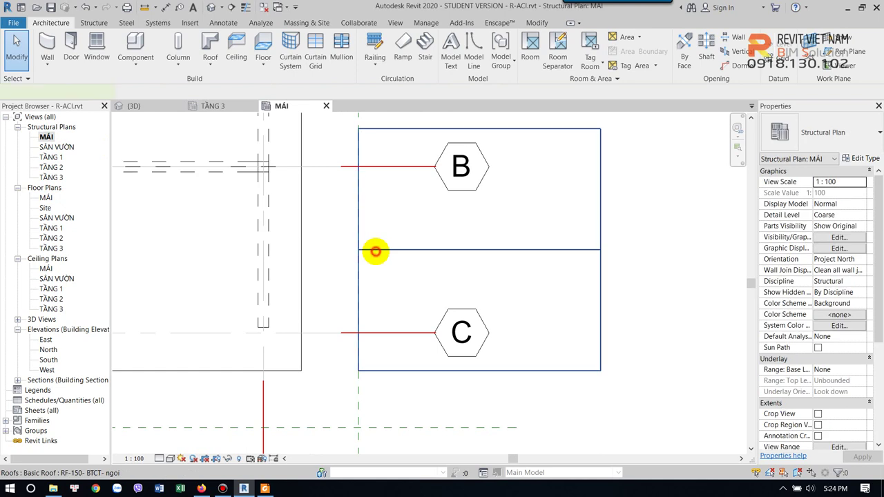
pyautogui.click(375, 250)
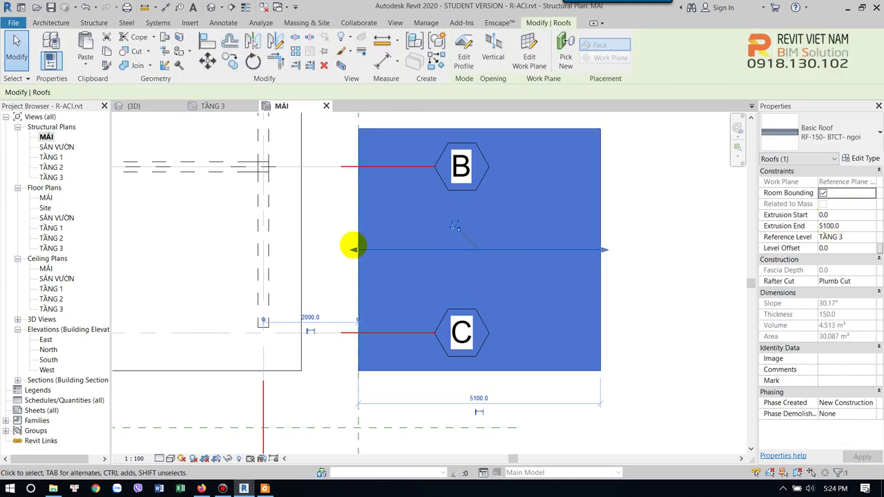
pyautogui.moveTo(352, 250); pyautogui.dragTo(266, 249)
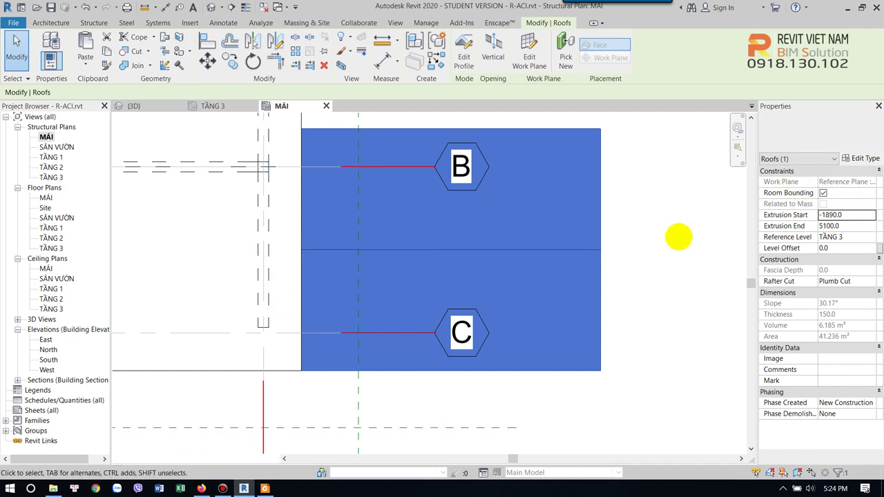
# - Pull the roof's right end leftward so the extrusion covers only a narrow strip, starting at -1890
pyautogui.click(677, 236)
pyautogui.click(580, 250)
pyautogui.moveTo(604, 250); pyautogui.dragTo(452, 253)
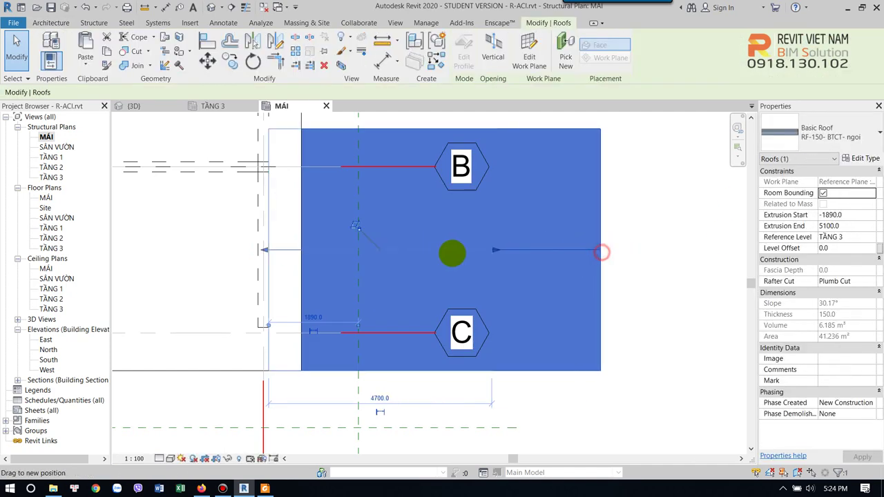
pyautogui.moveTo(373, 252); pyautogui.dragTo(358, 252)
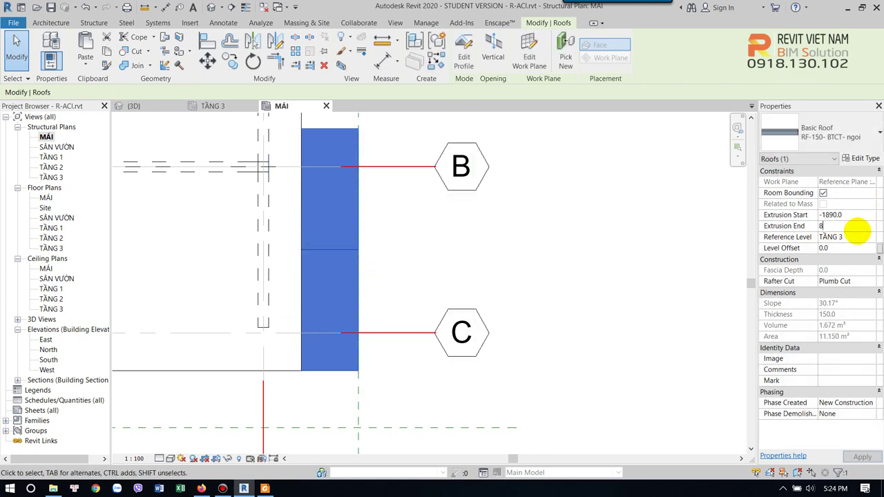
pyautogui.click(533, 225)
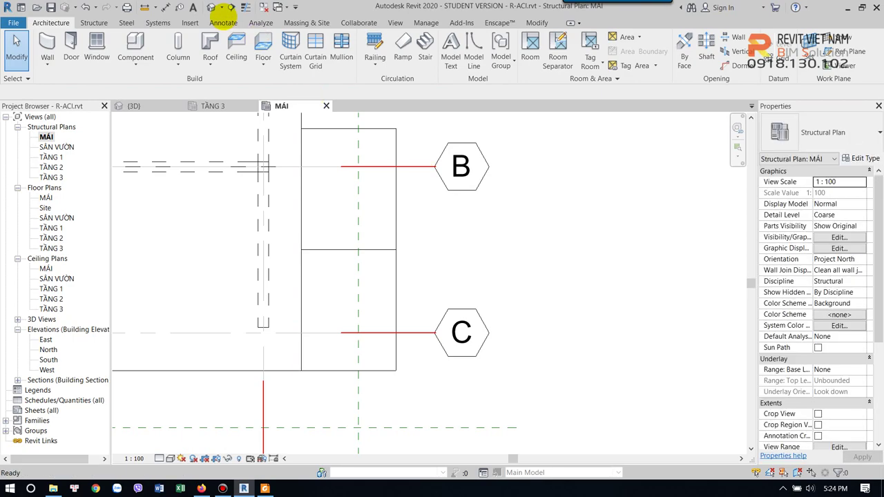
# - In 3D, attach the tops of both columns under the small roof to the roof
pyautogui.click(212, 7)
pyautogui.keyDown('shift'); pyautogui.moveTo(375, 241); pyautogui.dragTo(393, 282, button='middle'); pyautogui.keyUp('shift')
pyautogui.scroll(3, 393, 282)
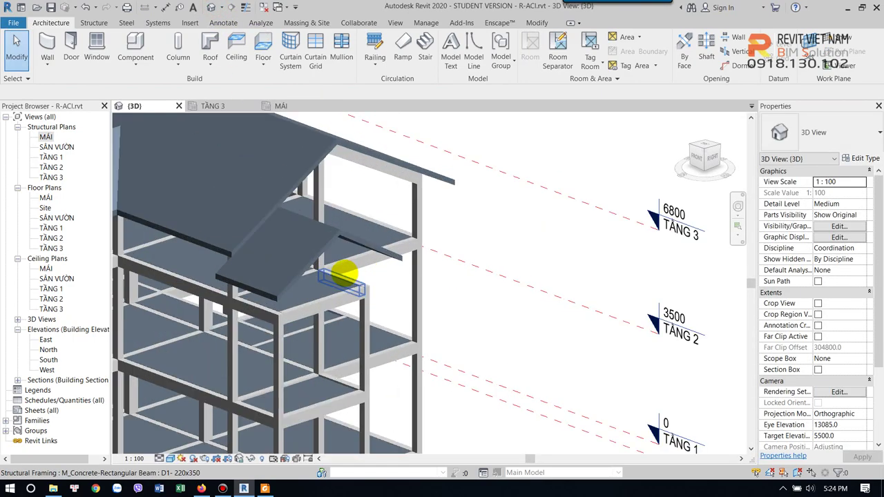
pyautogui.moveTo(357, 221)
pyautogui.keyDown('shift'); pyautogui.mouseDown(button='middle')
pyautogui.moveTo(386, 211)
pyautogui.moveTo(257, 338)
pyautogui.mouseUp(button='middle'); pyautogui.keyUp('shift')
pyautogui.click(257, 324)
pyautogui.scroll(3, 325, 246)
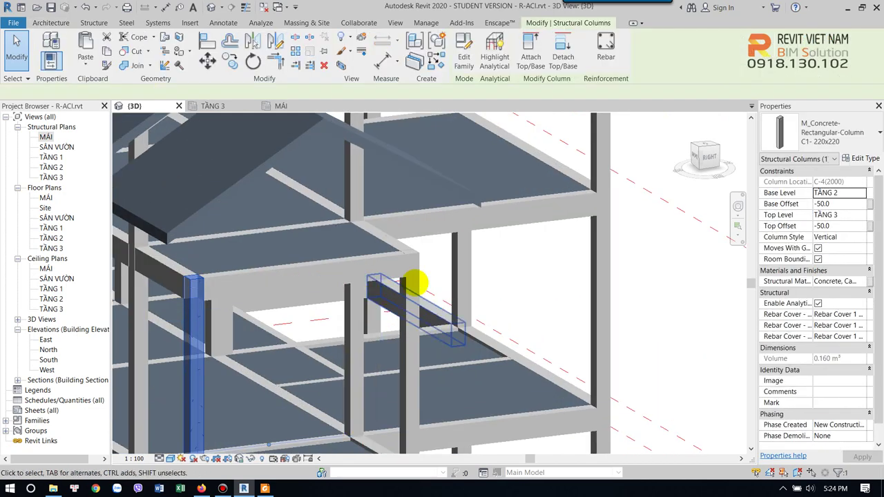
pyautogui.keyDown('ctrl'); pyautogui.click(417, 295); pyautogui.keyUp('ctrl')
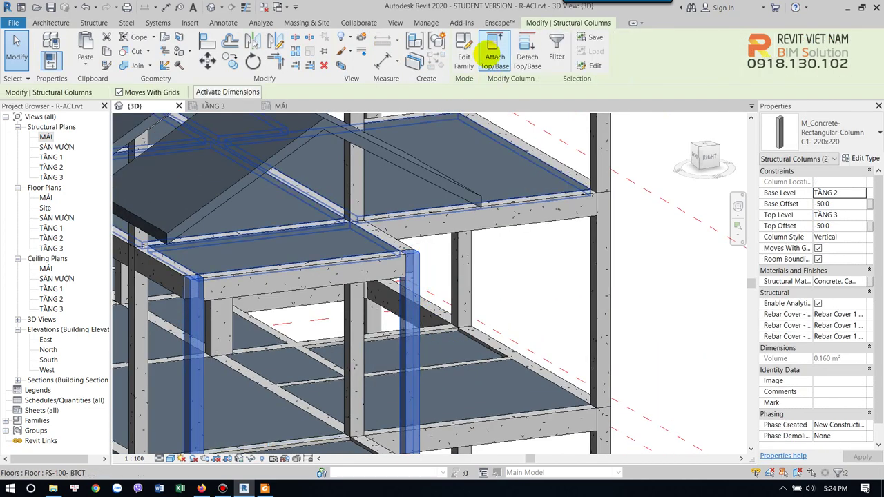
pyautogui.click(494, 56)
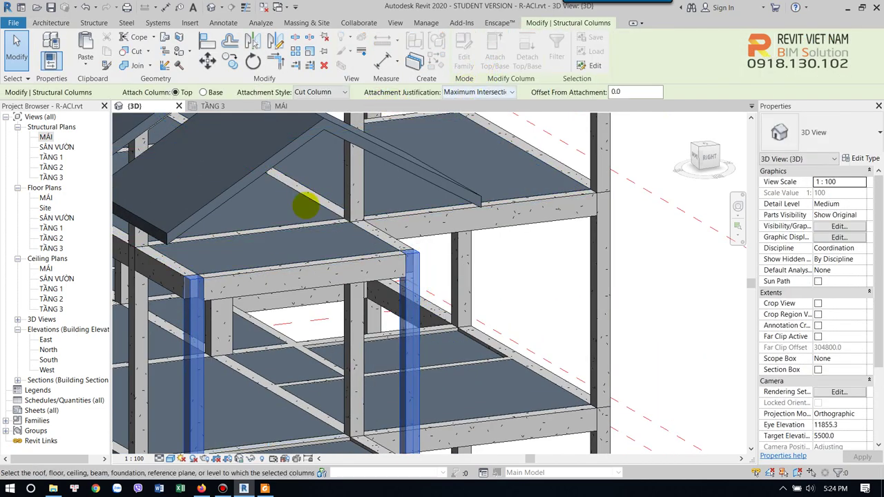
pyautogui.click(403, 157)
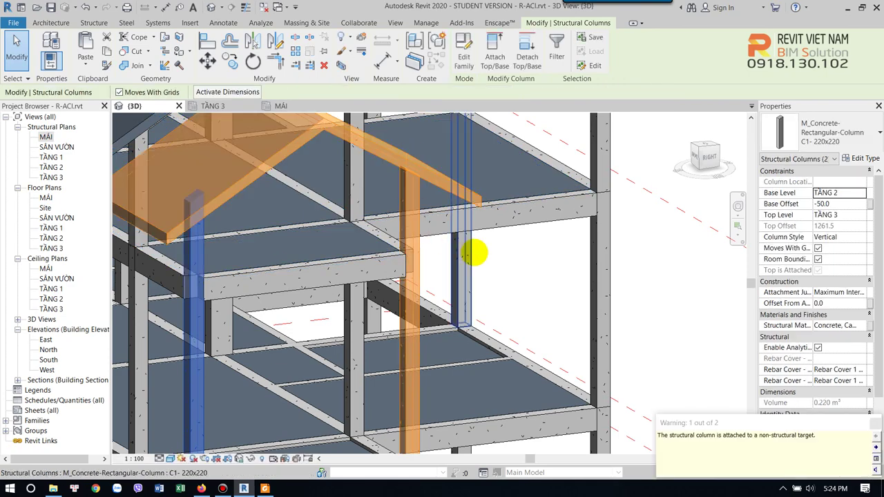
# - Inspect a C1-220x220 column to confirm its top now meets the small gable roof
pyautogui.moveTo(476, 251)
pyautogui.keyDown('shift'); pyautogui.mouseDown(button='middle')
pyautogui.moveTo(668, 270)
pyautogui.moveTo(423, 269)
pyautogui.moveTo(467, 198)
pyautogui.moveTo(518, 212)
pyautogui.moveTo(402, 232)
pyautogui.moveTo(310, 229)
pyautogui.moveTo(469, 237)
pyautogui.moveTo(450, 241)
pyautogui.mouseUp(button='middle'); pyautogui.keyUp('shift')
pyautogui.click(691, 269)
pyautogui.press('Escape')
pyautogui.click(429, 264)
pyautogui.press('Escape')
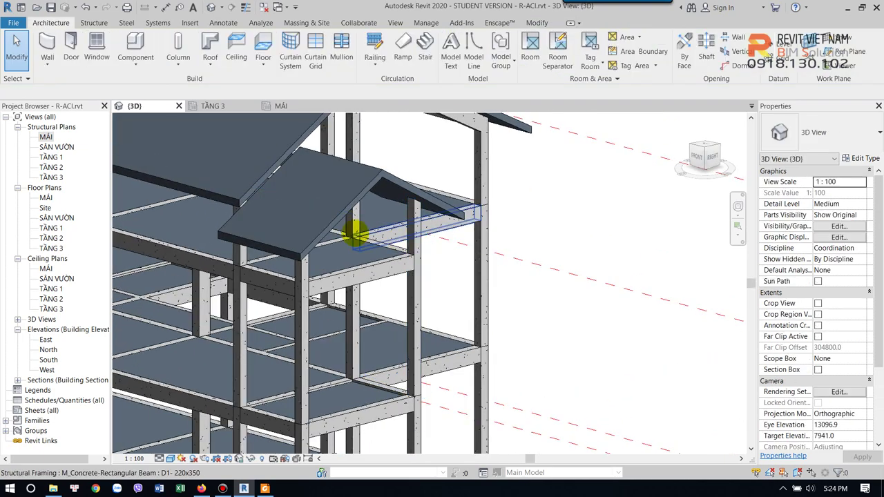
pyautogui.scroll(2, 357, 217)
pyautogui.moveTo(357, 217)
pyautogui.mouseDown(button='middle')
pyautogui.moveTo(444, 251)
pyautogui.moveTo(314, 359)
pyautogui.mouseUp(button='middle')
pyautogui.scroll(-2, 442, 242)
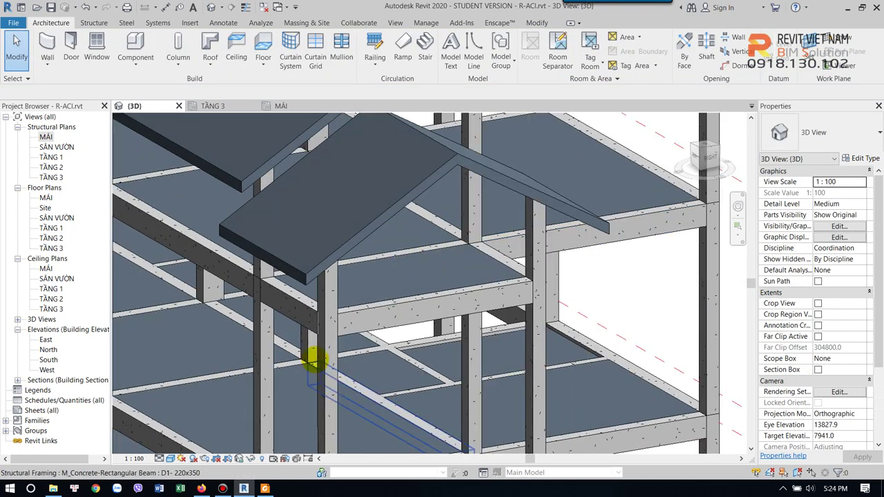